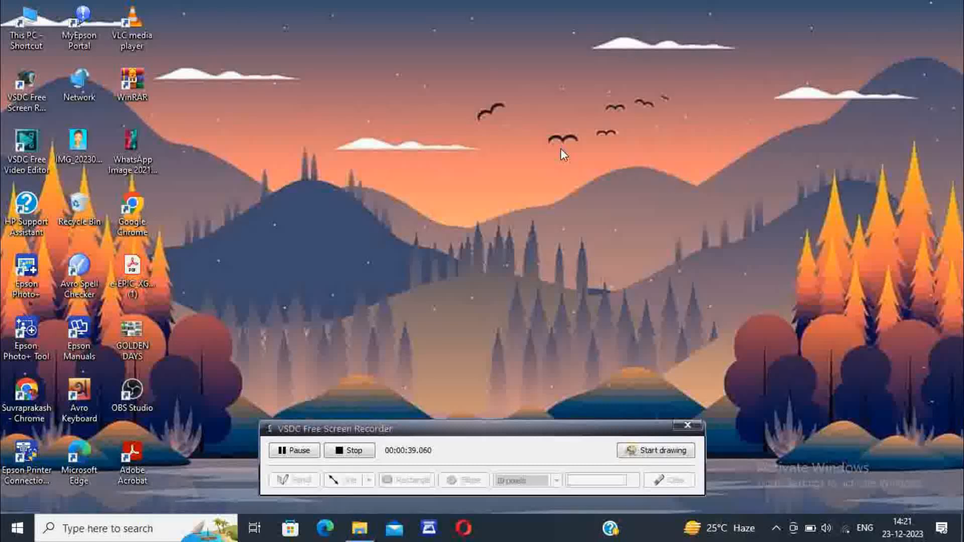
right_click(487, 128)
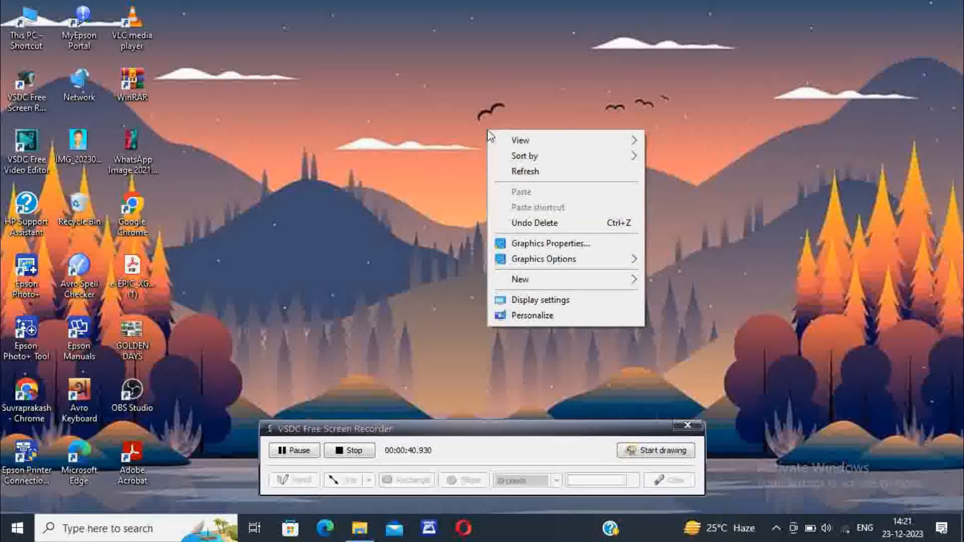
click(512, 169)
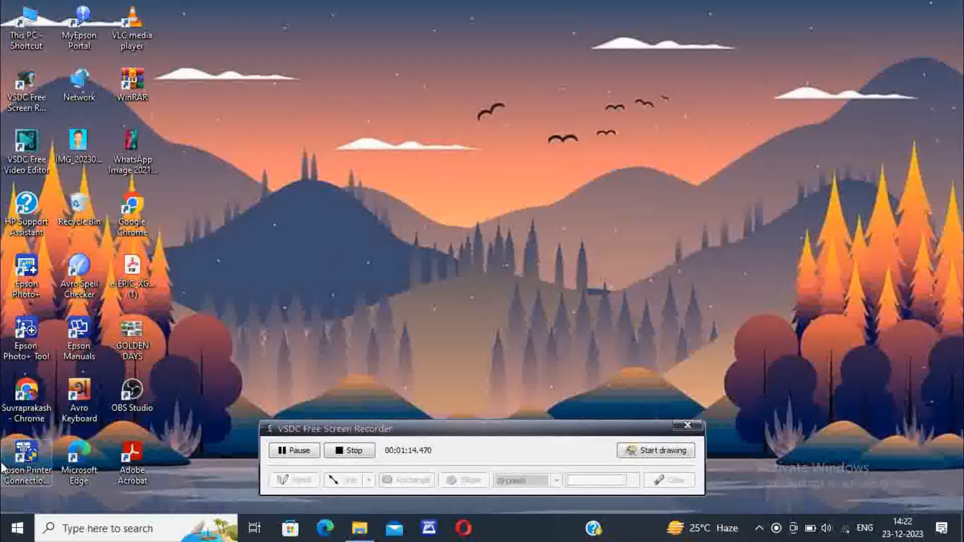
Open Google Chrome, search for "wbfood.gov in" and open the West Bengal Food & Supplies Department website
double_click(3, 406)
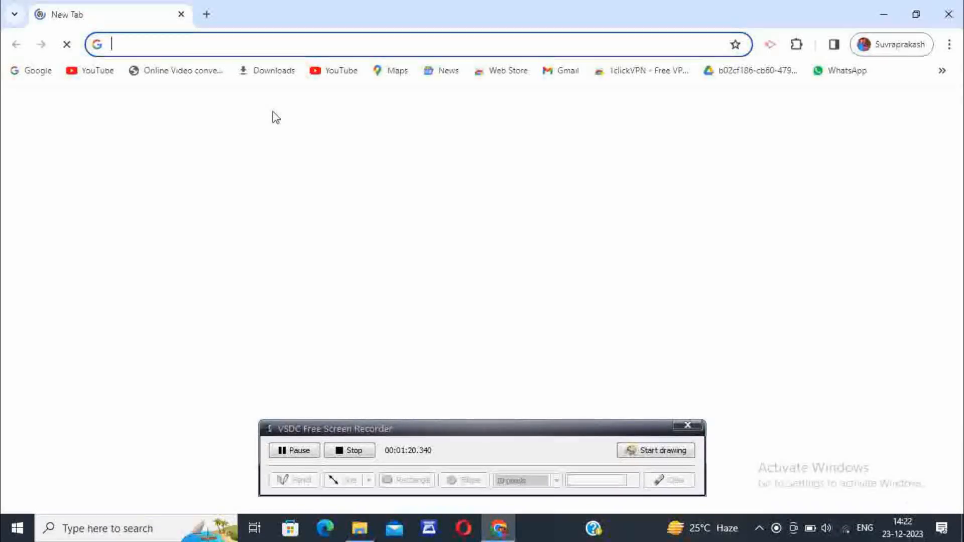
click(329, 43)
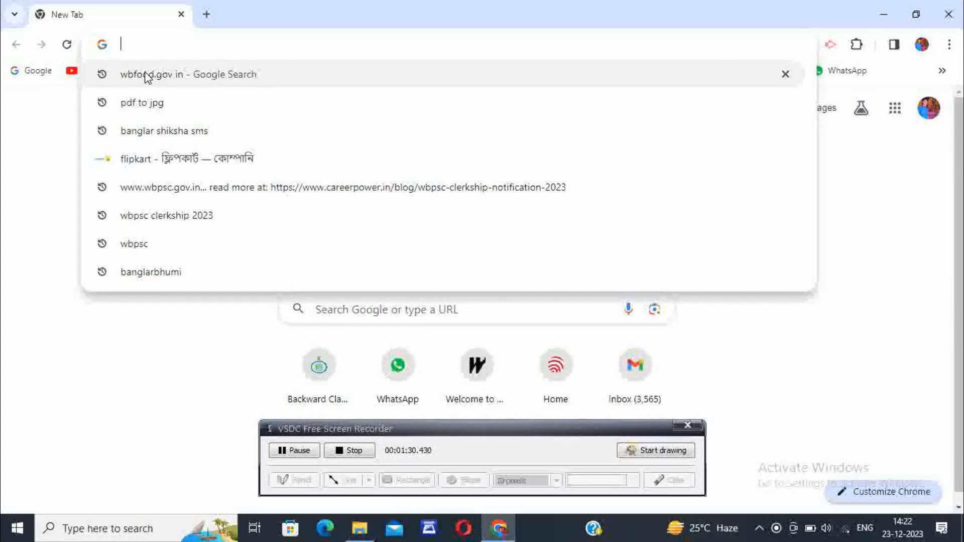
click(188, 83)
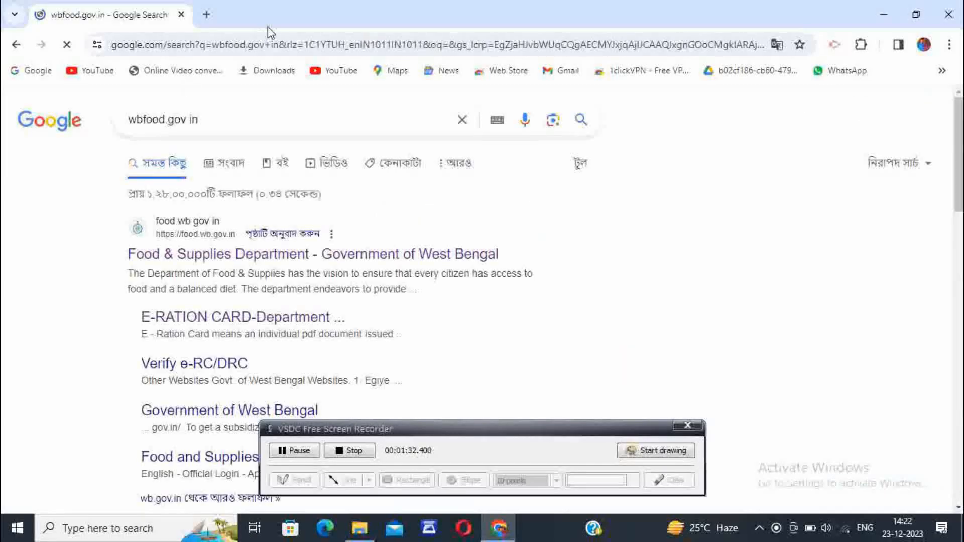
click(177, 244)
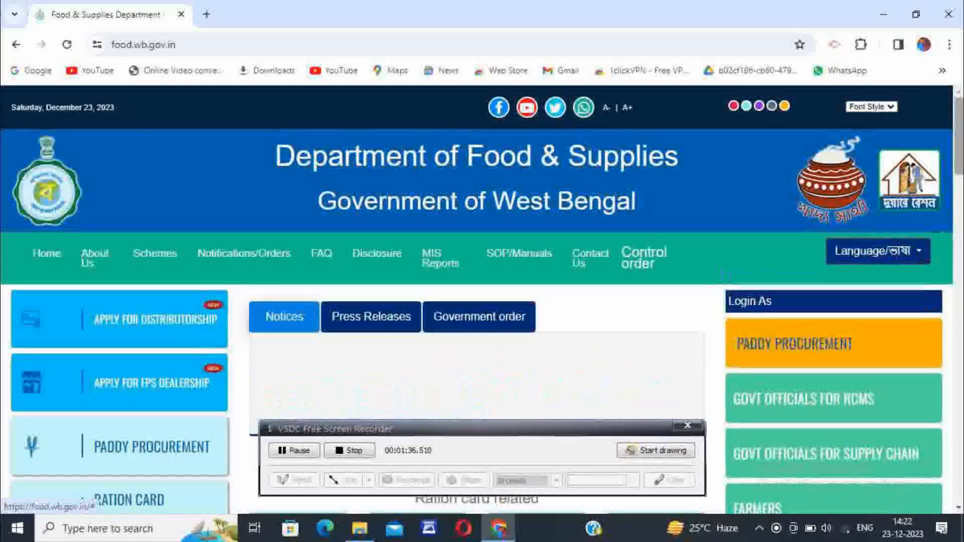
Open the Apply for New Ration Card service from the Special Services section
scroll(785, 299, down, 5)
scroll(785, 300, down, 10)
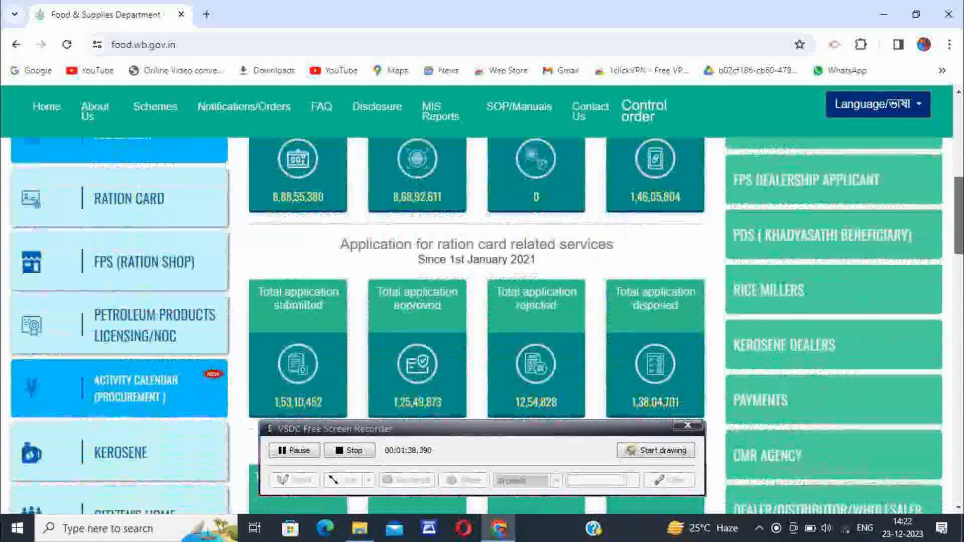
scroll(689, 406, down, 3)
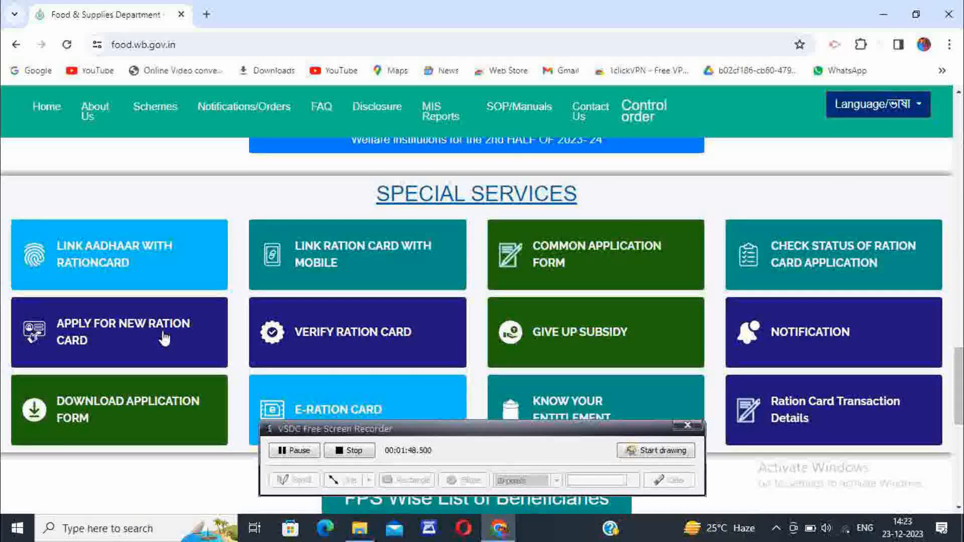
click(126, 360)
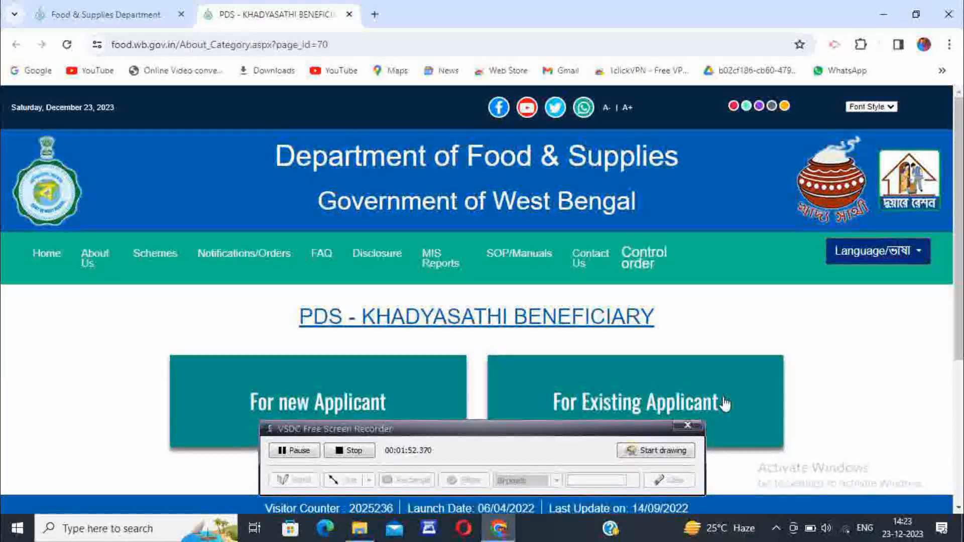
Continue to the digital ration card services as an existing applicant
scroll(724, 403, down, 2)
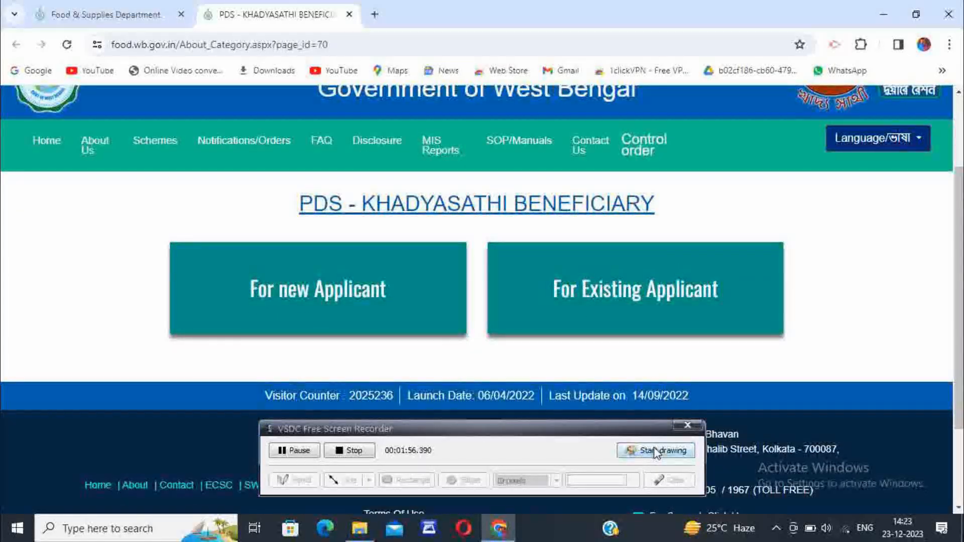
mouse_move(535, 265)
mouse_down()
mouse_move(544, 307)
mouse_move(658, 269)
mouse_move(517, 304)
mouse_move(563, 323)
mouse_up()
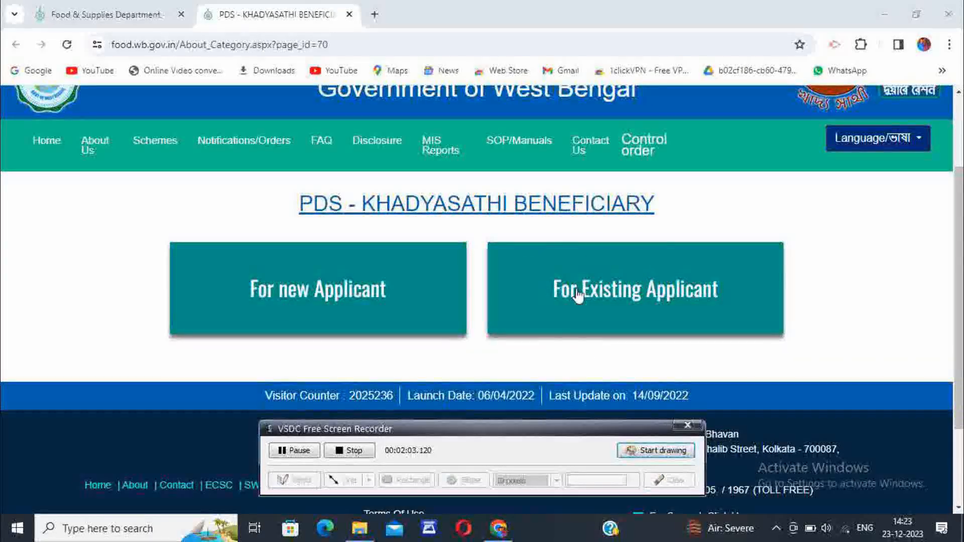
click(578, 296)
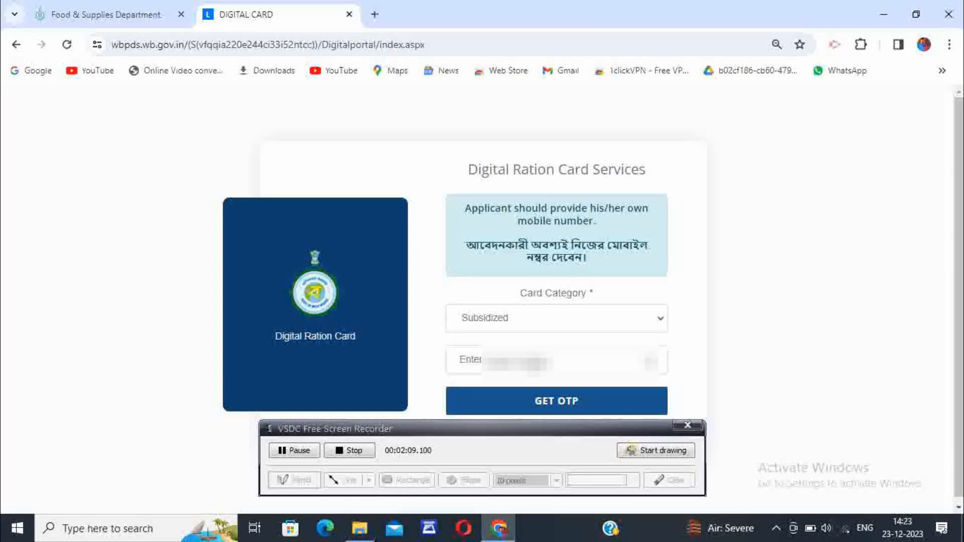
Enter the registered mobile number for the Subsidized card category, request an OTP and log in with the verification code
click(538, 362)
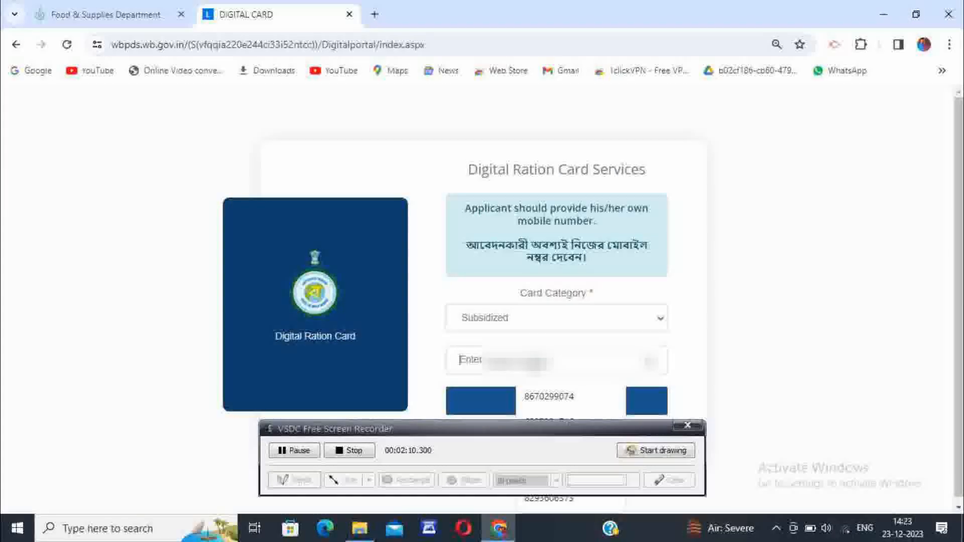
click(538, 396)
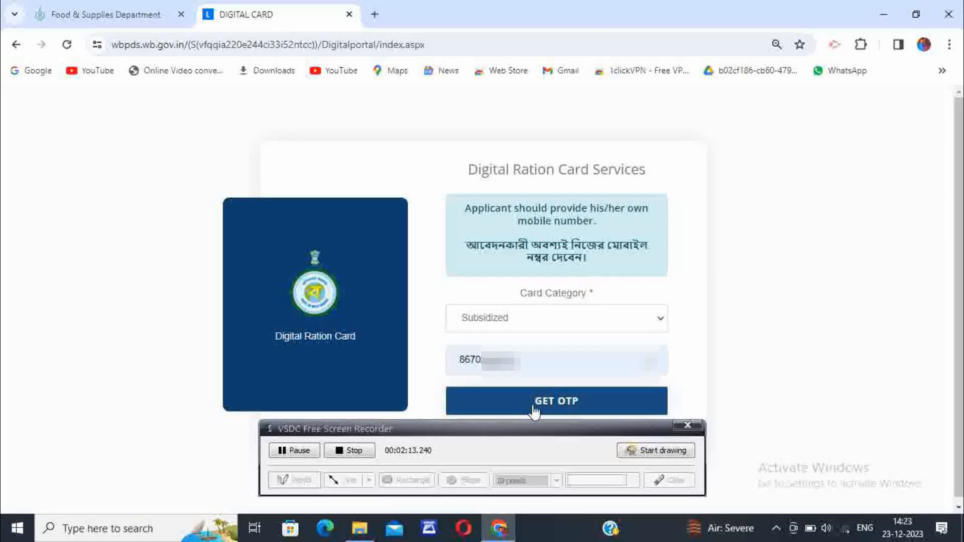
click(554, 409)
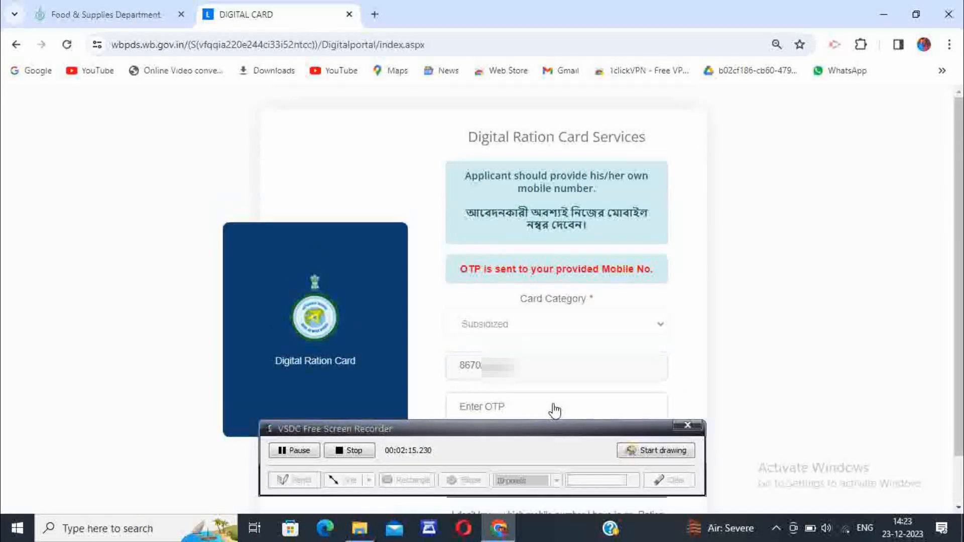
click(508, 406)
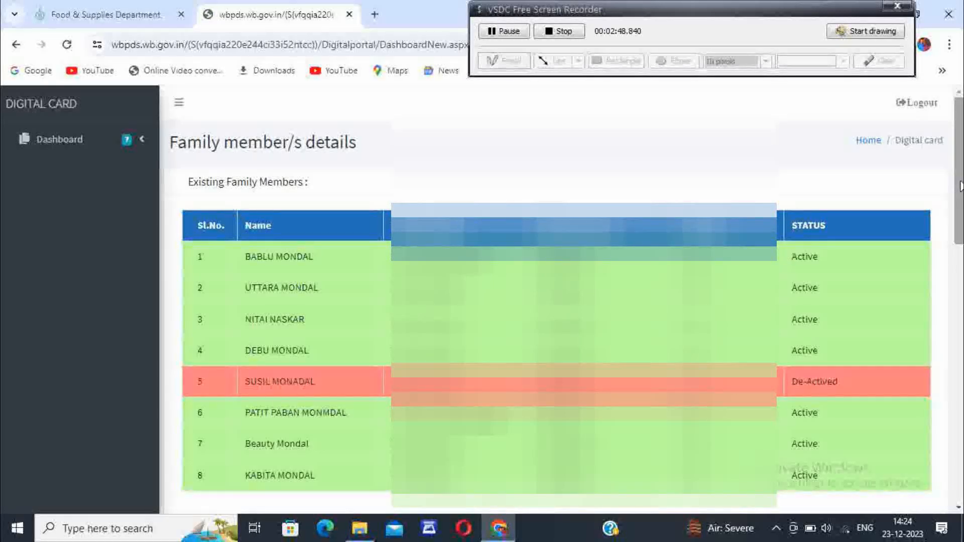
Open the status page of Form-14, the application for shifting an individual to a new family
scroll(960, 186, down, 2)
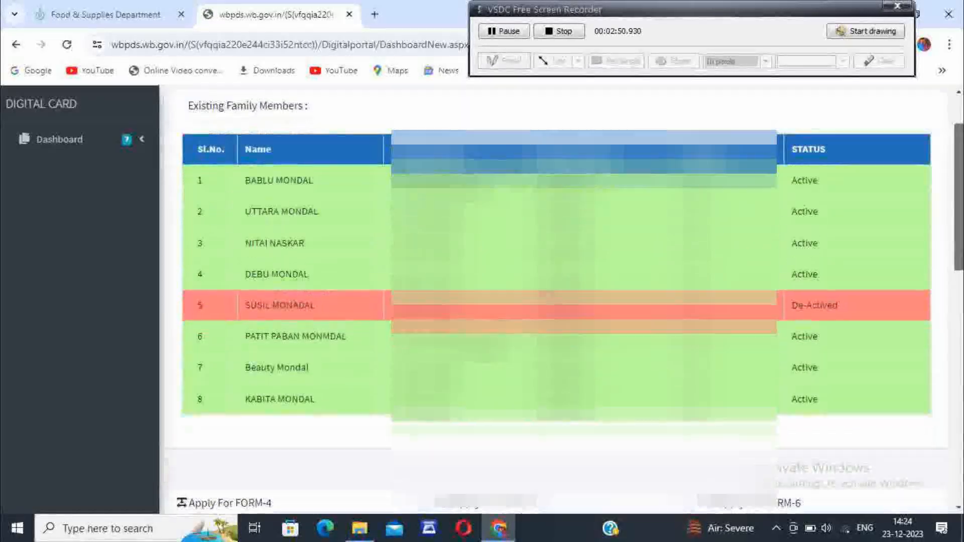
scroll(553, 296, down, 8)
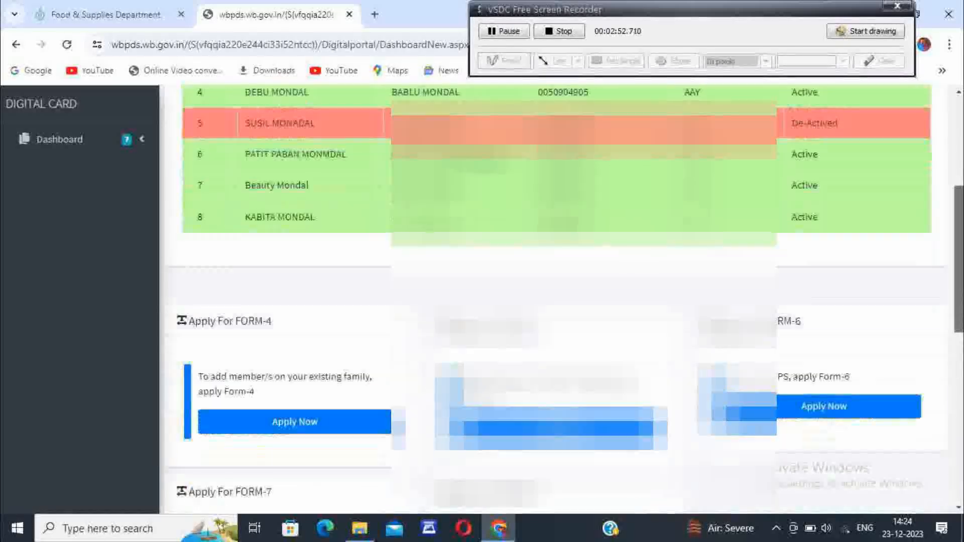
scroll(734, 286, down, 4)
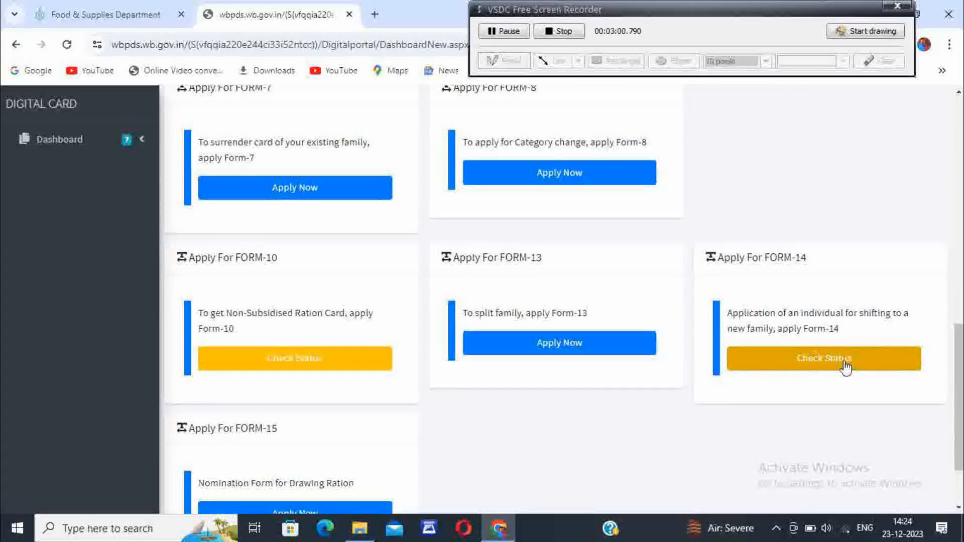
click(803, 367)
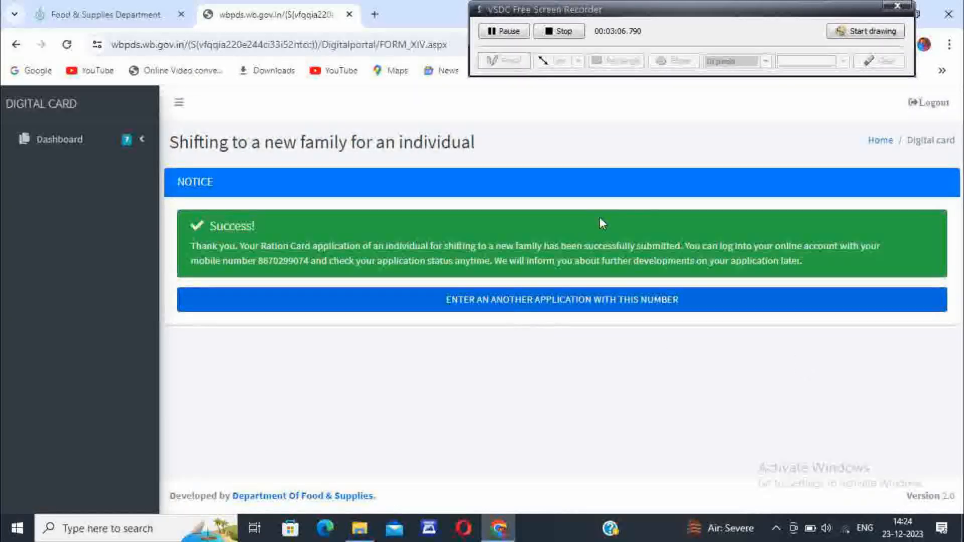
Underline the option for entering another application with the red 10-pixel pencil and finish drawing
click(872, 33)
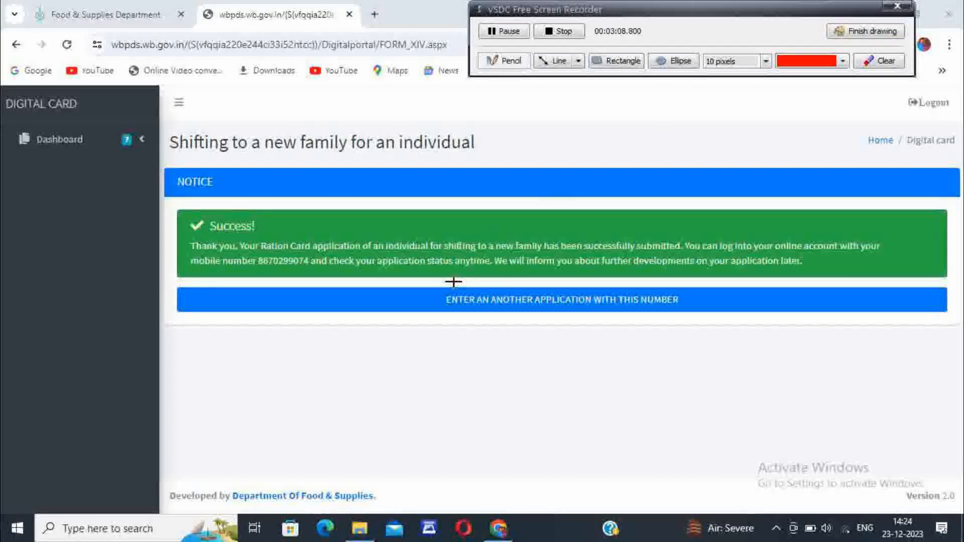
drag(472, 318, 649, 320)
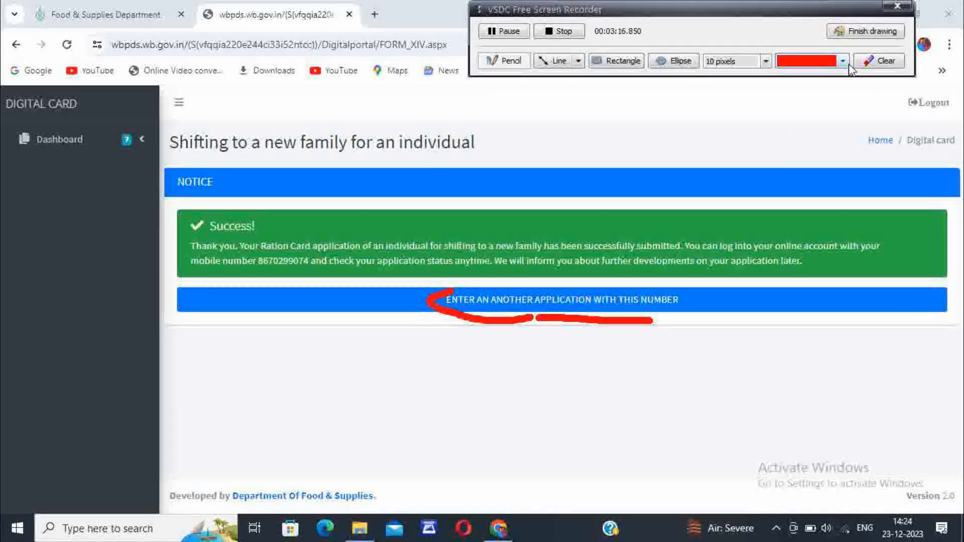
click(865, 32)
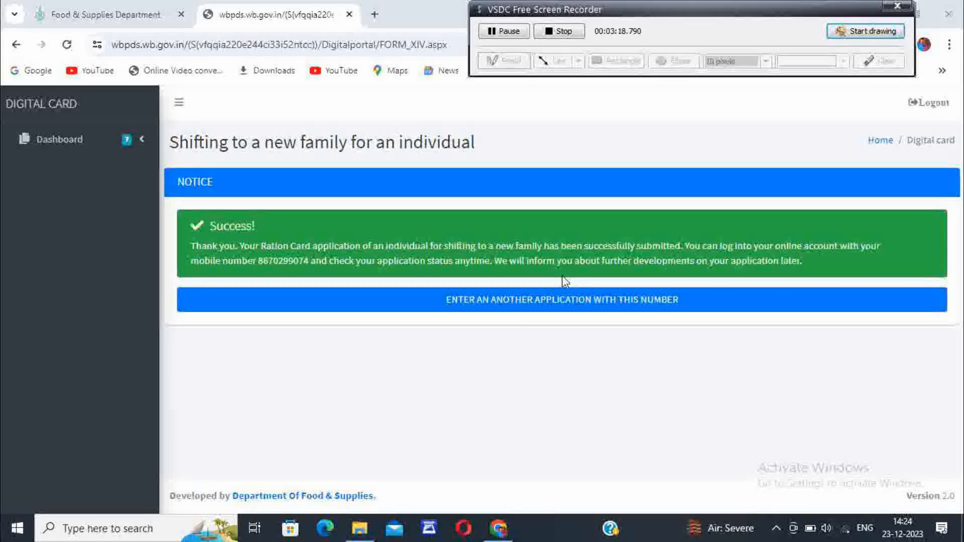
Start another Form-14 application with the same number, select the fifth family member as the person shifting and proceed
click(536, 301)
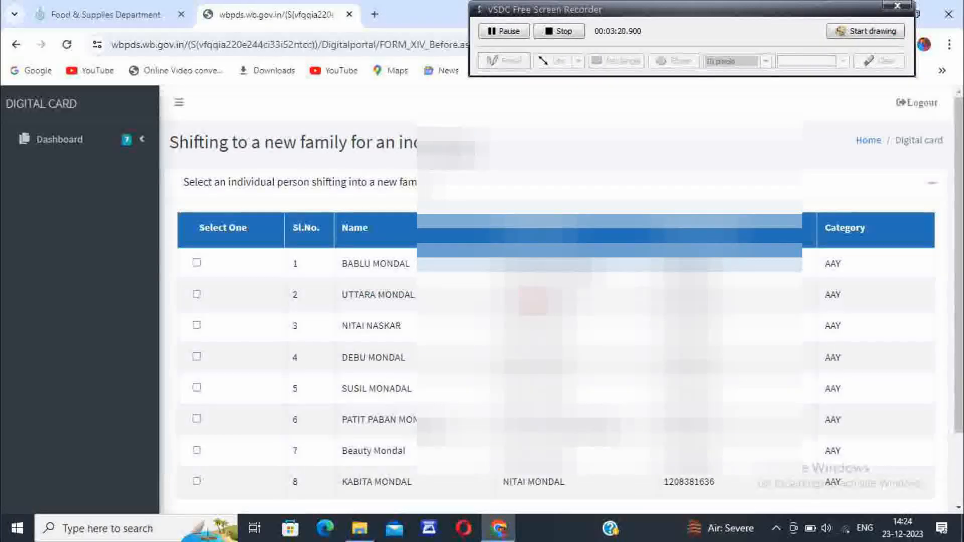
drag(960, 196, 961, 242)
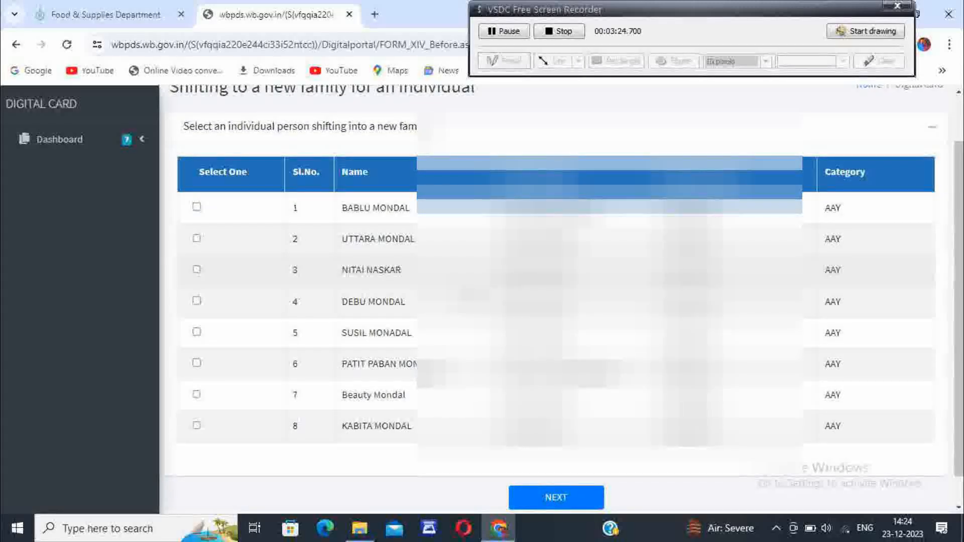
click(197, 332)
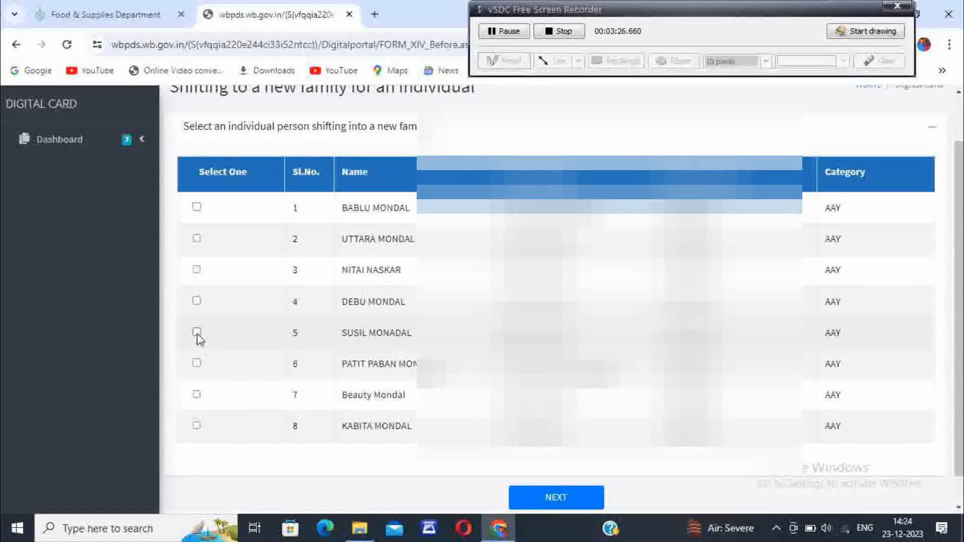
click(546, 508)
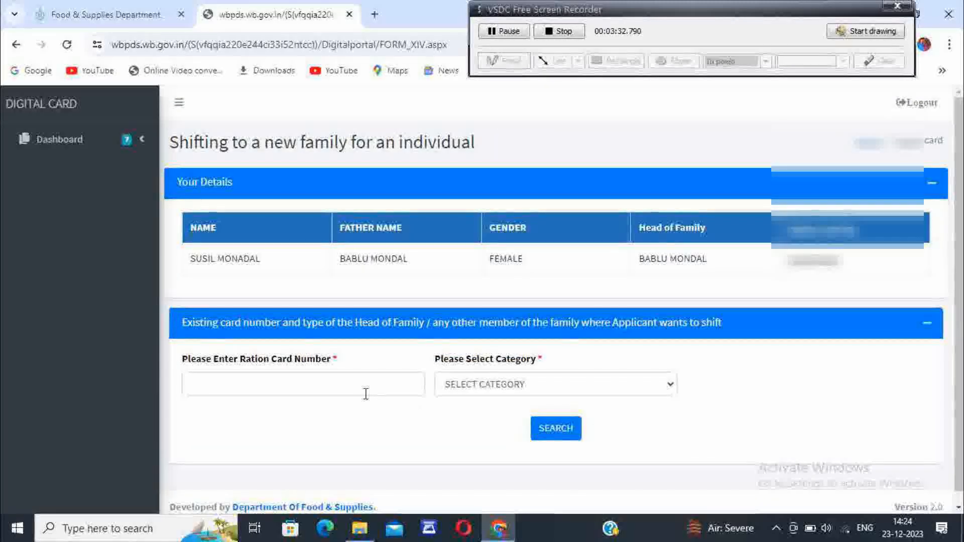
Enter the ration card number of a member of the destination family, set the category to SPHH and search for the family
drag(184, 360, 335, 363)
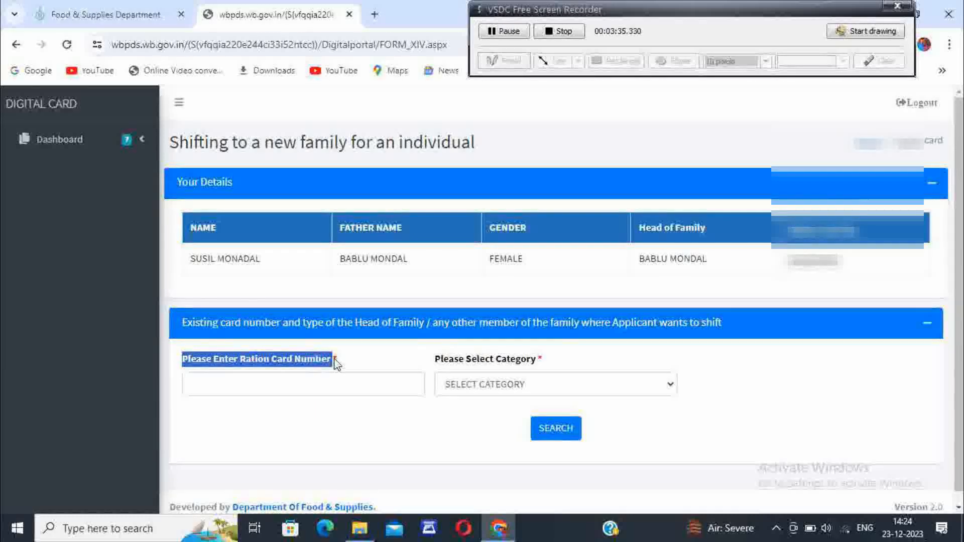
click(290, 387)
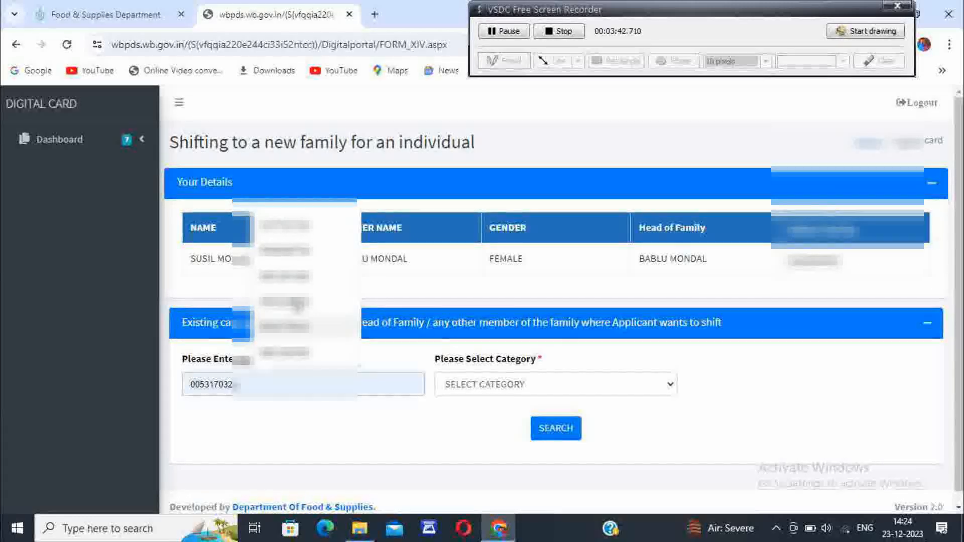
click(295, 228)
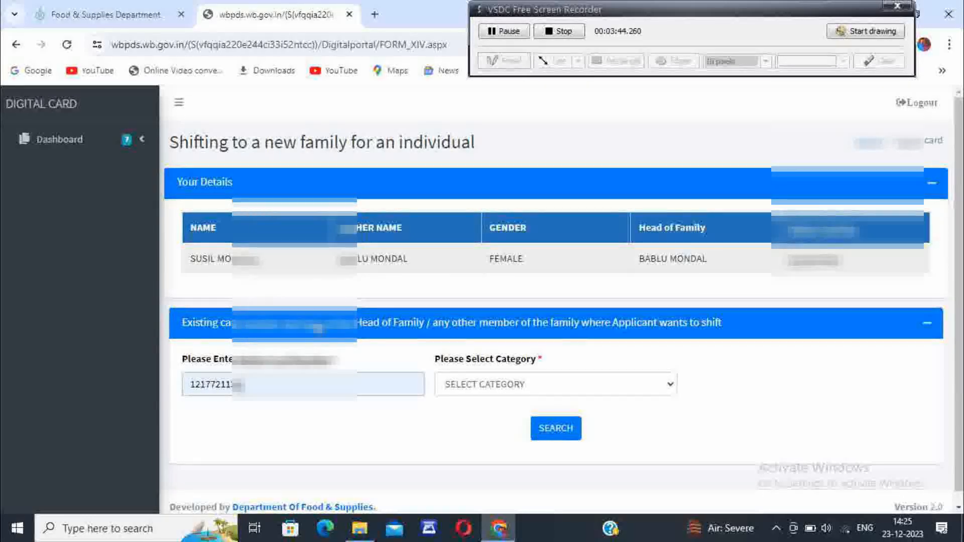
click(508, 383)
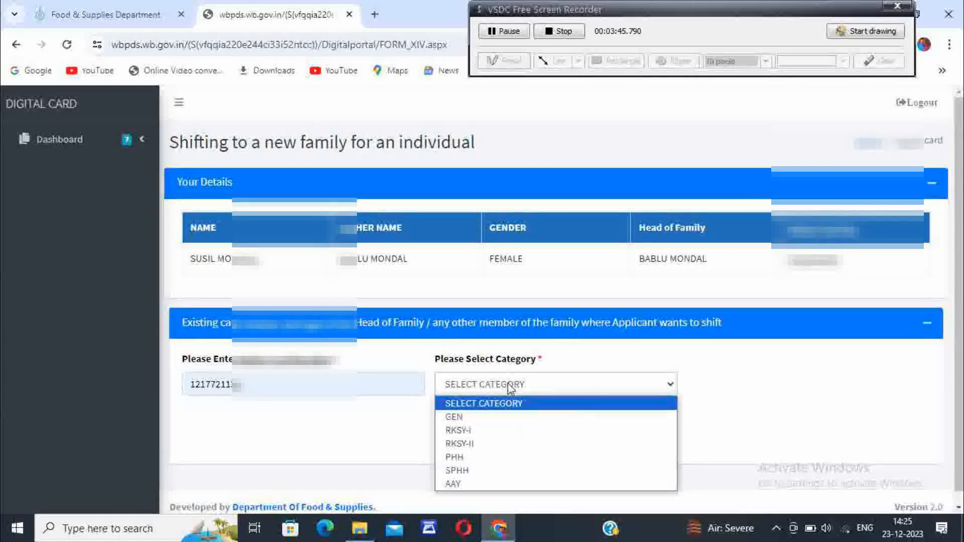
click(455, 472)
click(533, 427)
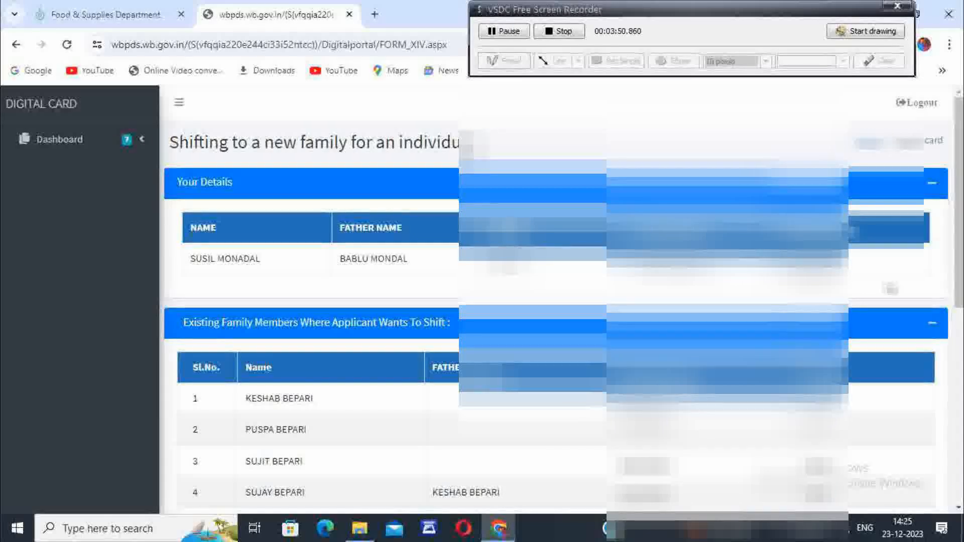
Review the existing members of the destination family and proceed to updating their details
scroll(959, 256, down, 3)
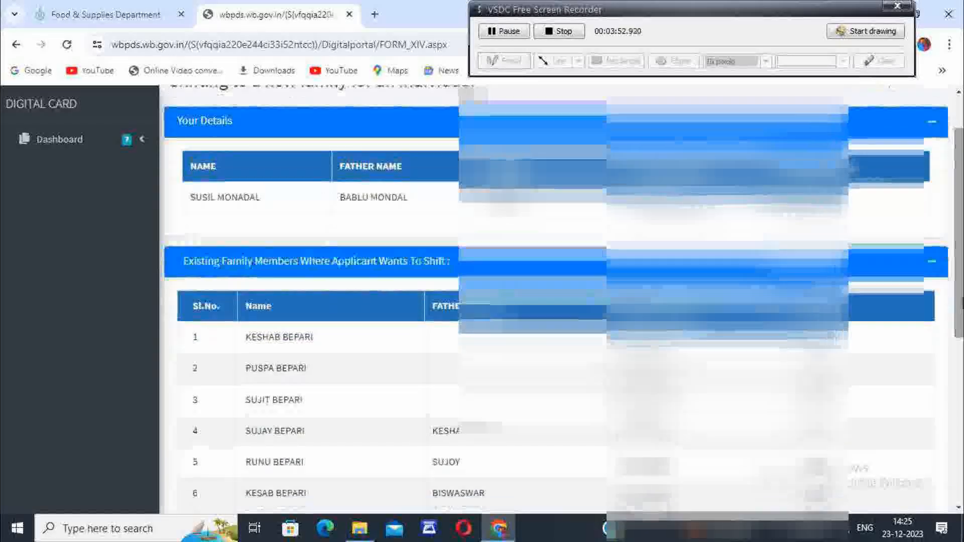
scroll(961, 348, down, 2)
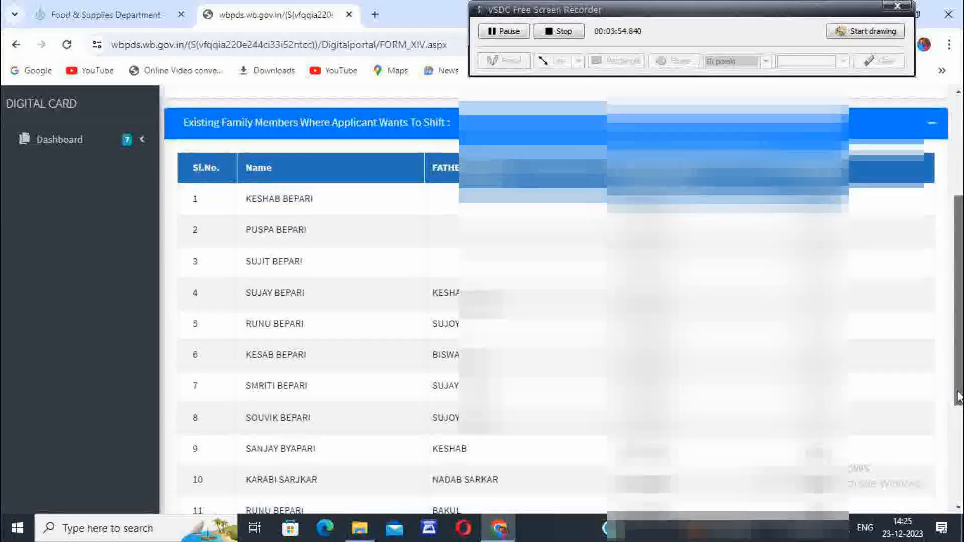
scroll(961, 401, down, 1)
scroll(962, 454, down, 2)
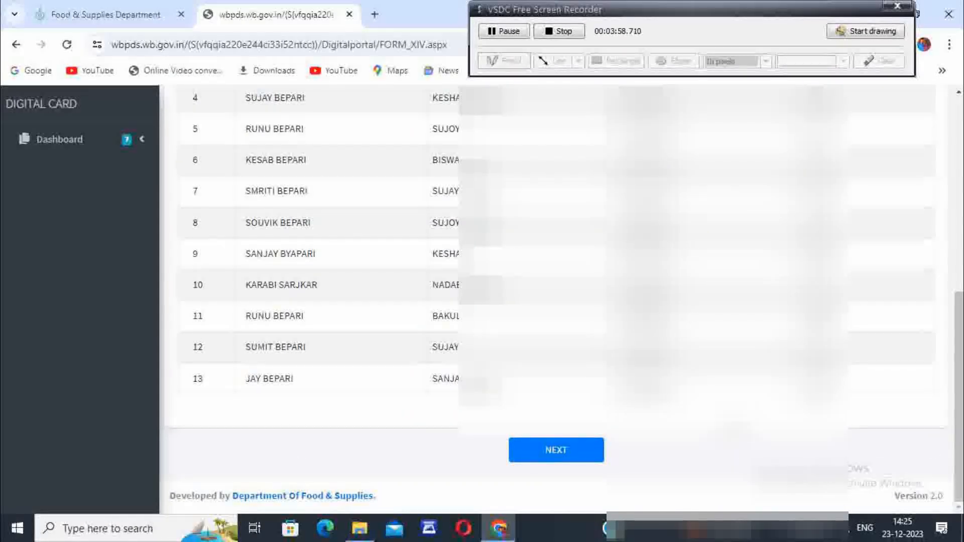
click(559, 450)
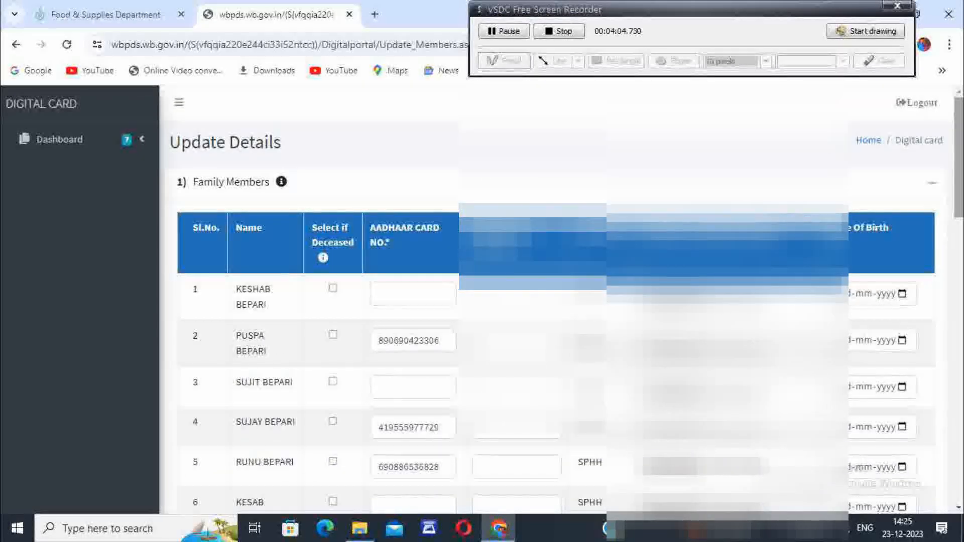
Set the first listed family member as the head of the family
drag(959, 207, 959, 387)
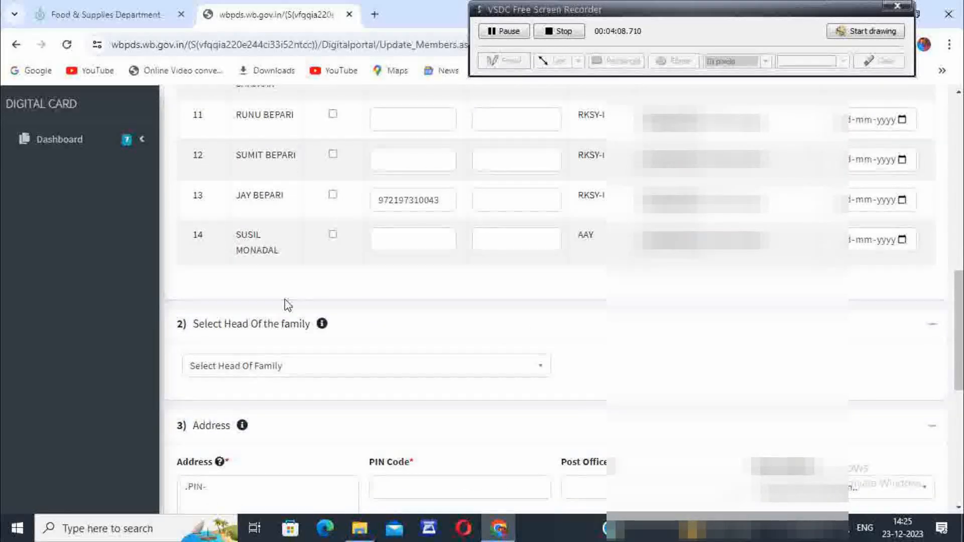
click(352, 275)
drag(957, 364, 957, 389)
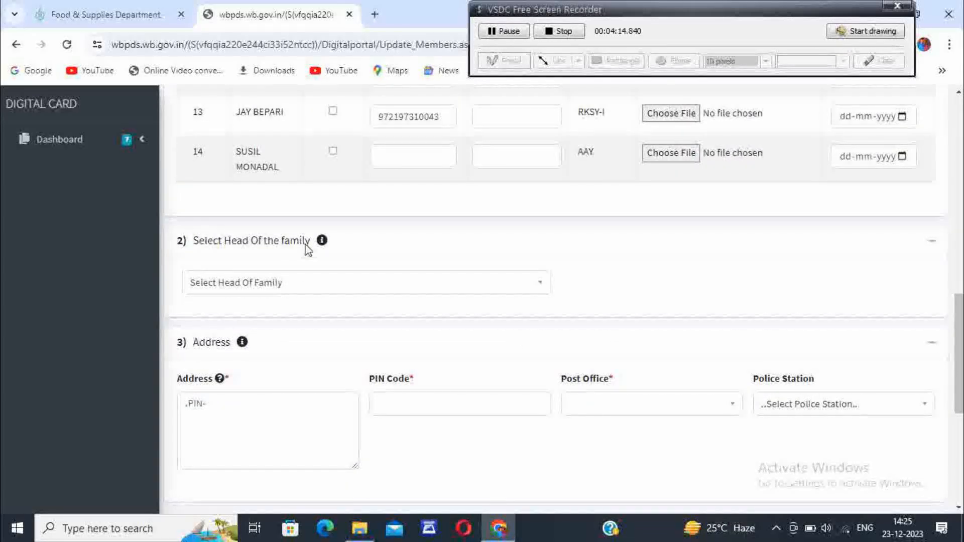
click(306, 290)
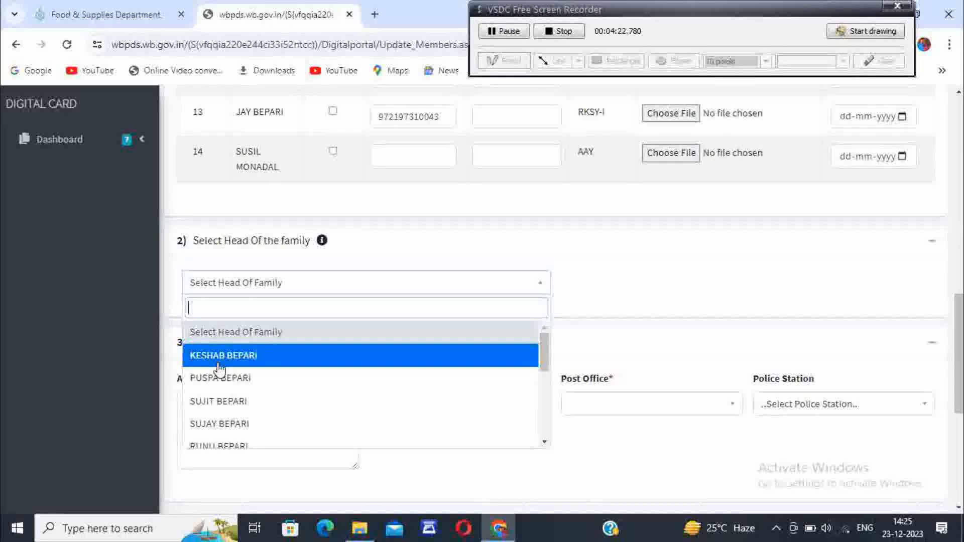
click(245, 360)
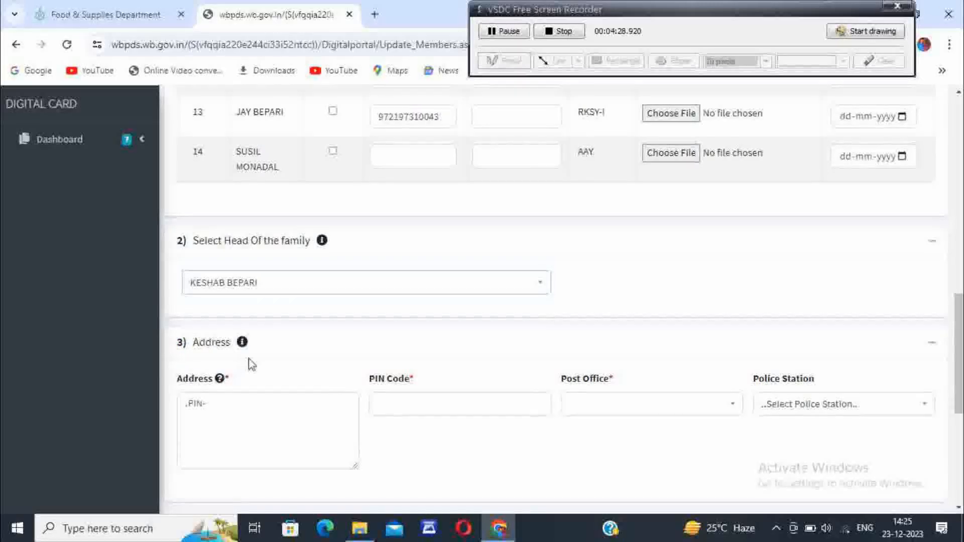
Fill in the address's postal code, post office and police station, and set the WhatsApp number to be the same as the primary mobile number
click(413, 400)
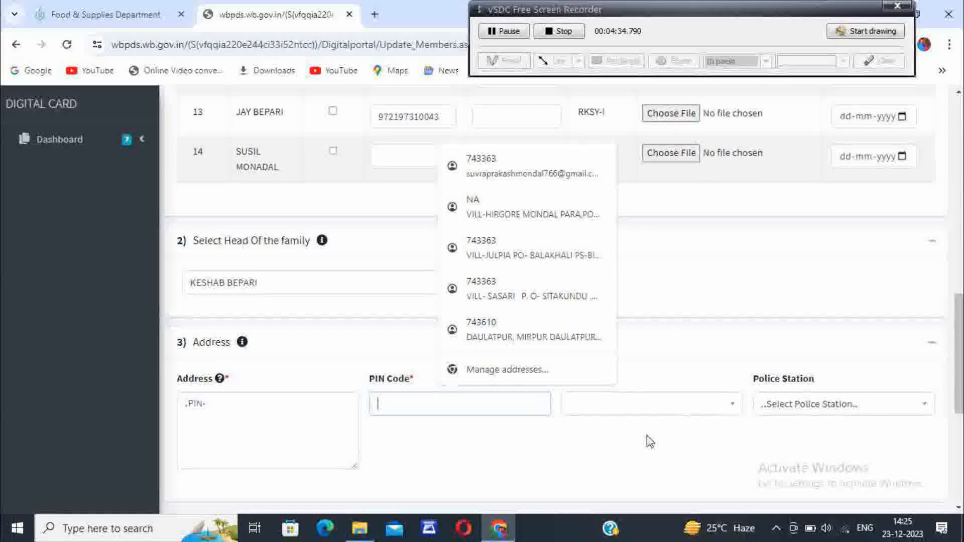
drag(961, 370, 961, 381)
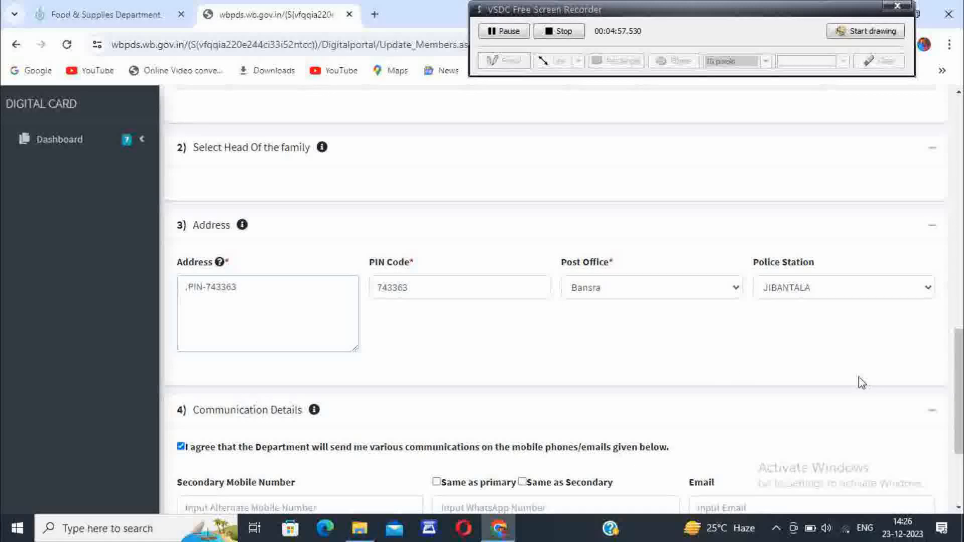
scroll(960, 369, down, 2)
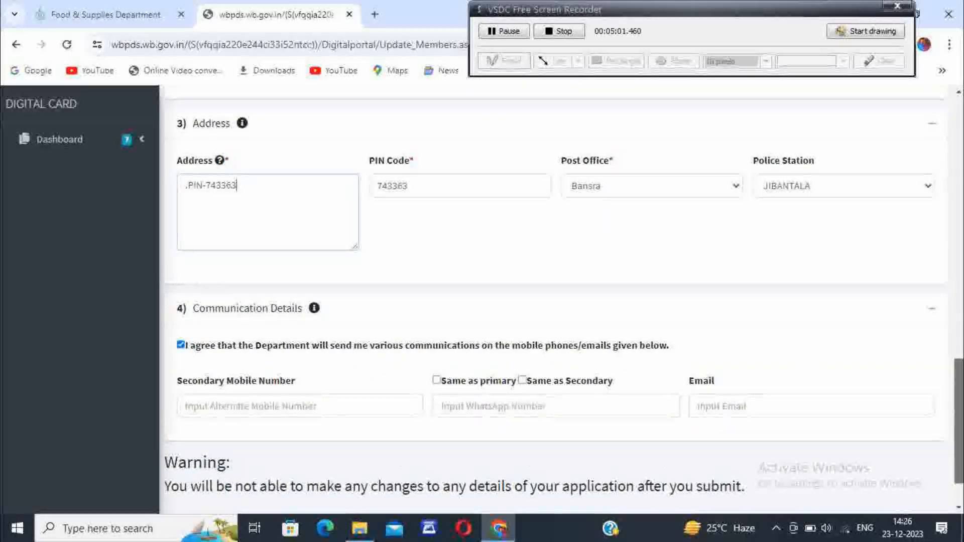
scroll(929, 396, down, 1)
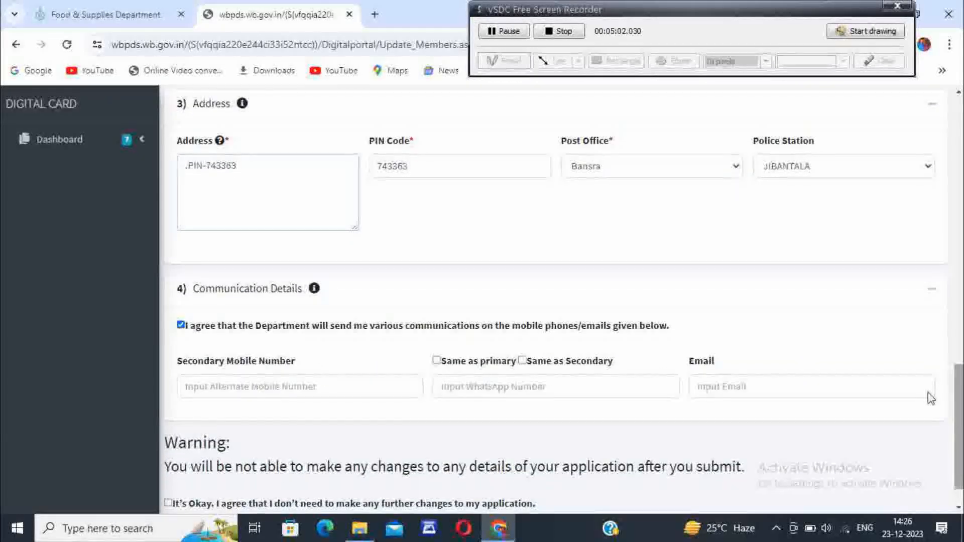
click(436, 361)
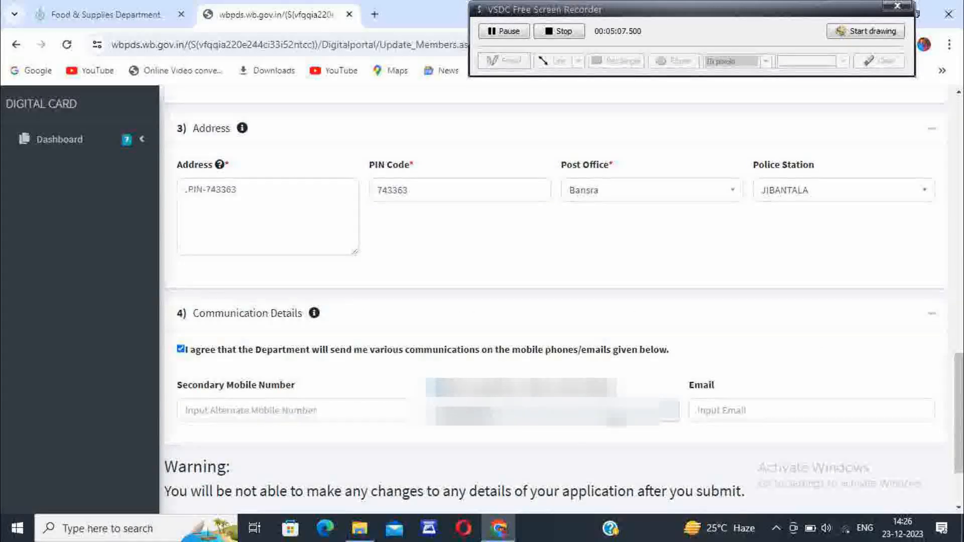
Agree that no further changes are needed to the application and proceed from the update details page
scroll(878, 402, down, 2)
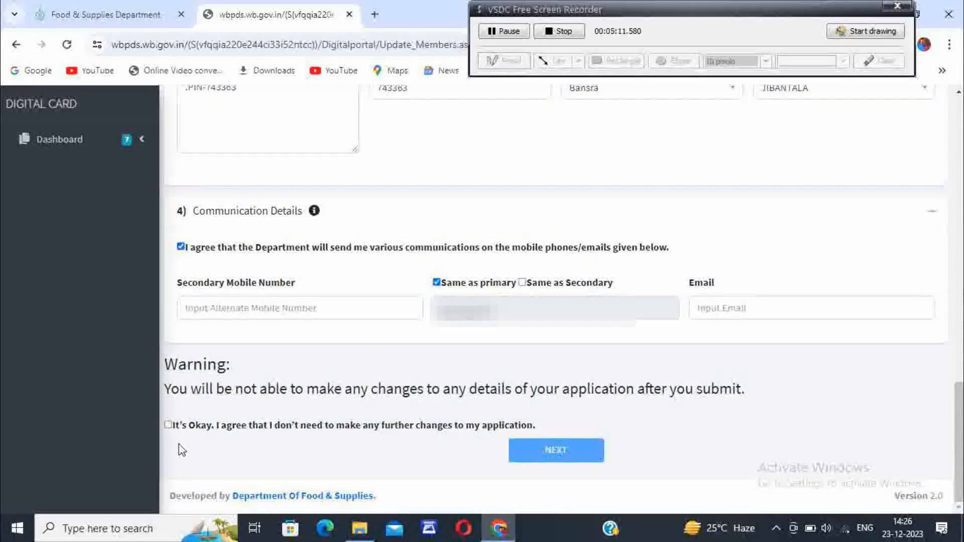
click(167, 426)
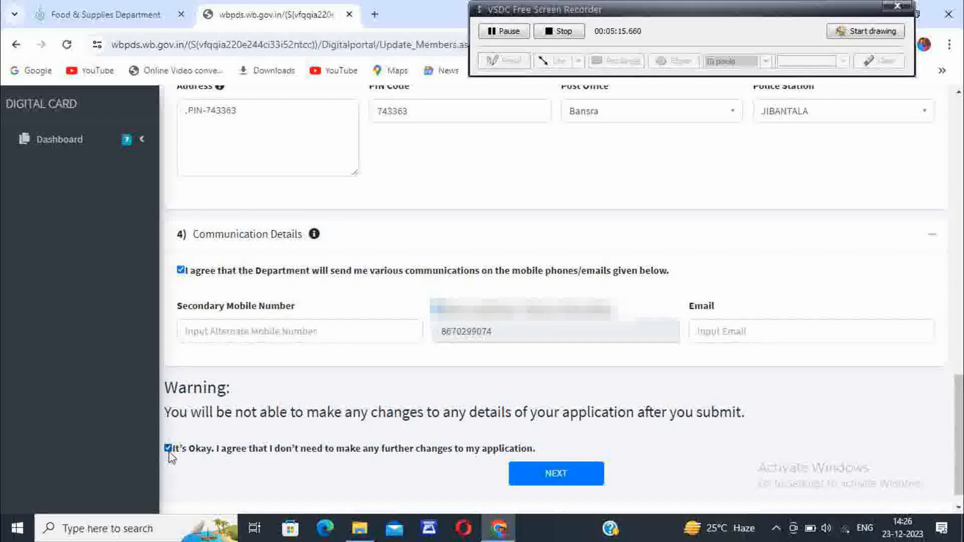
click(547, 476)
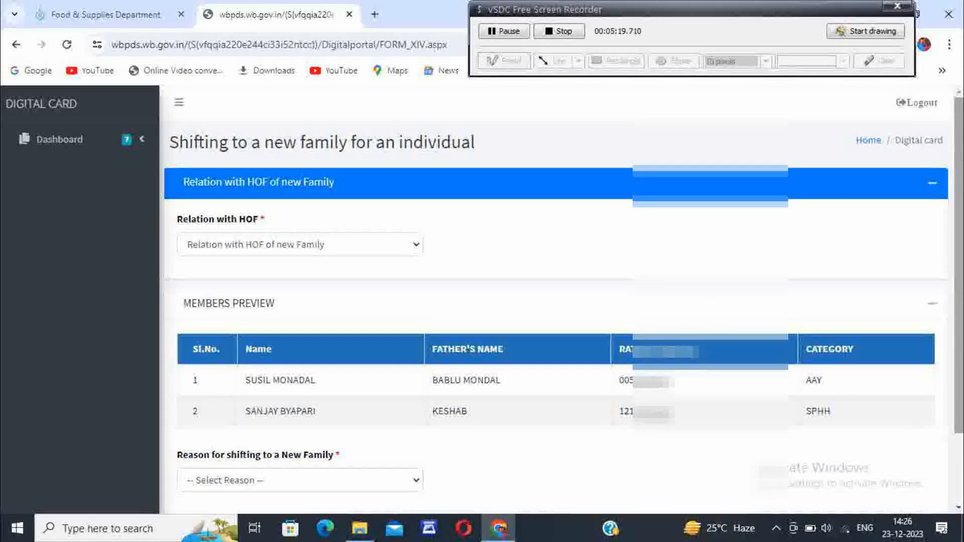
Set the relation with the head of the new family to FATHER-IN-LAW
scroll(958, 270, down, 1)
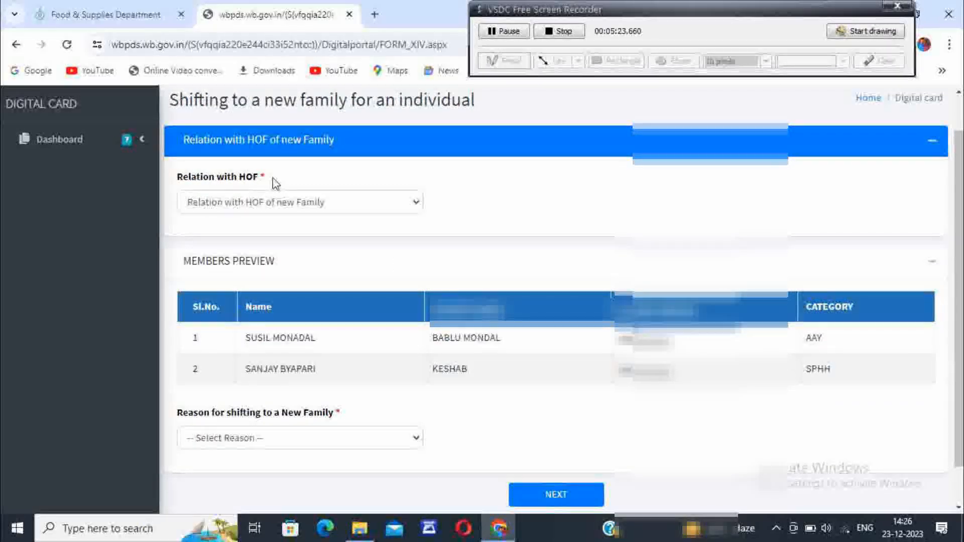
click(271, 206)
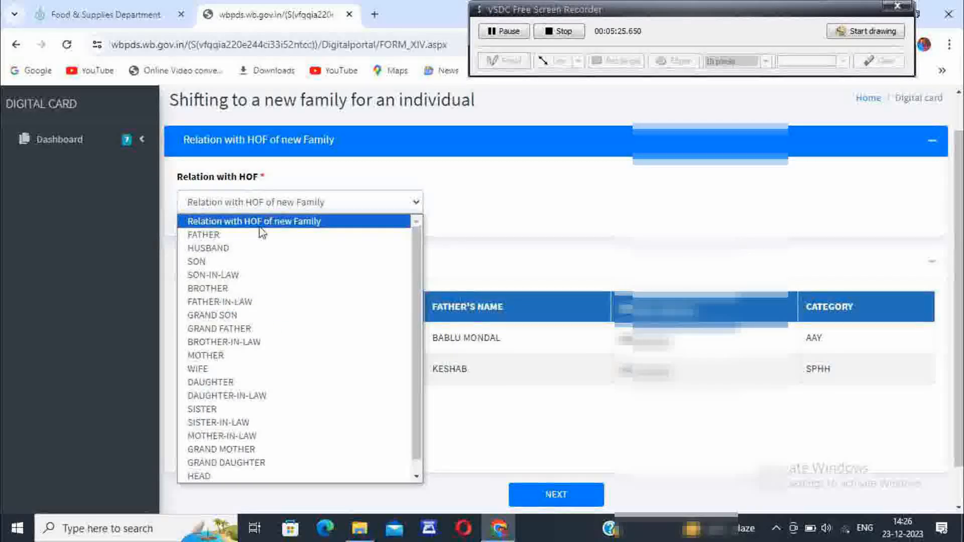
click(227, 302)
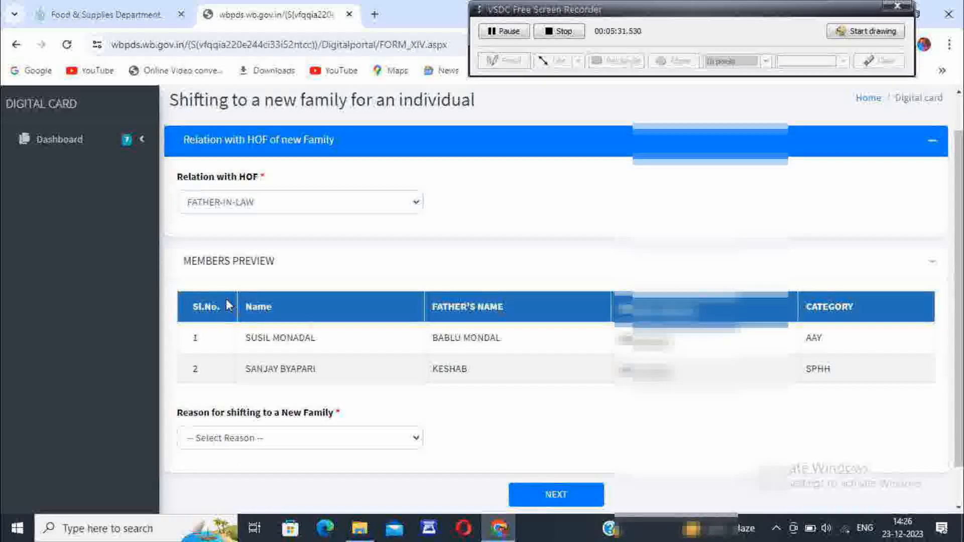
Set the reason for shifting to a new family to Marriage
scroll(557, 301, down, 1)
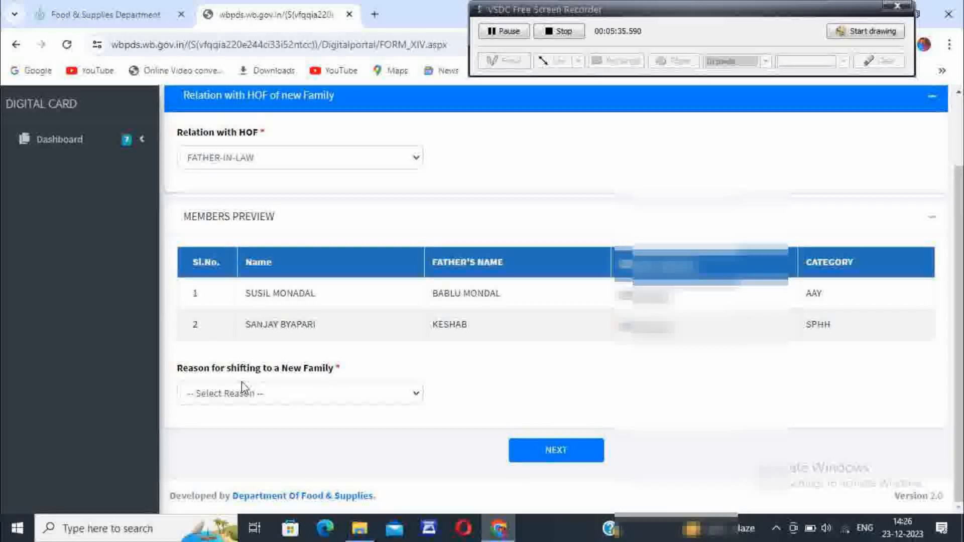
drag(182, 373, 344, 386)
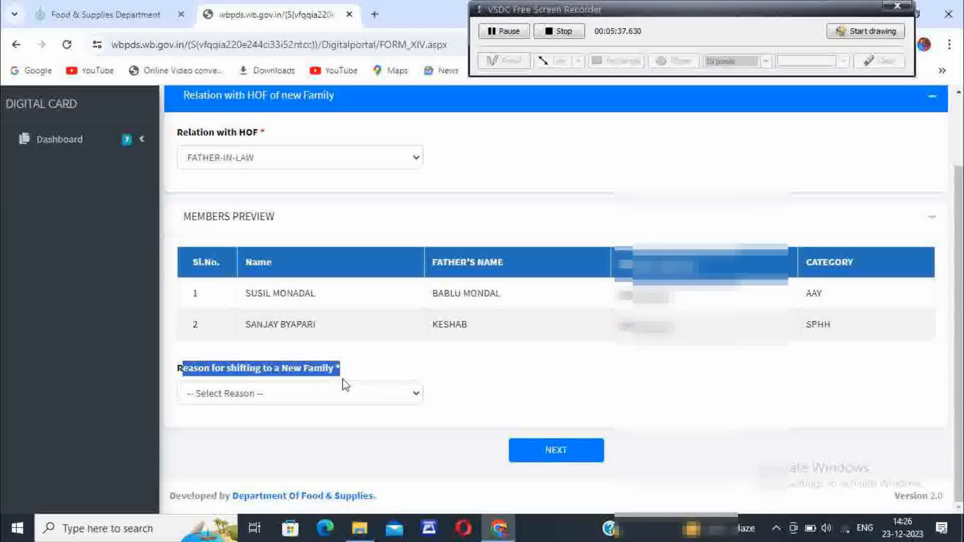
click(321, 399)
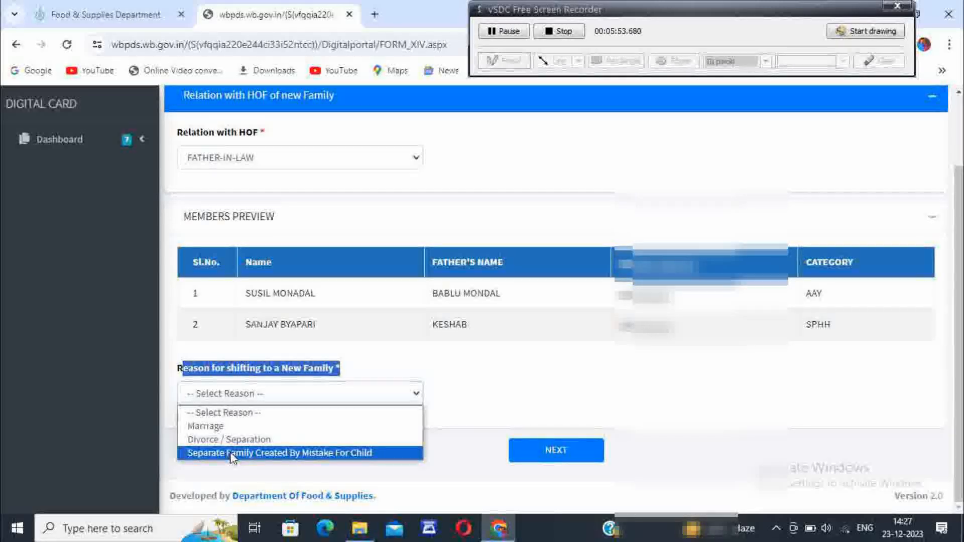
click(205, 428)
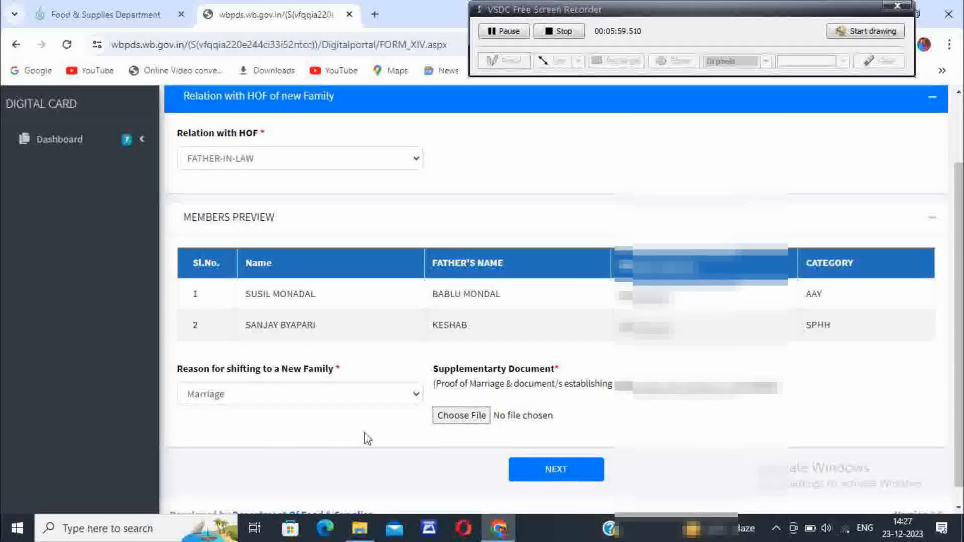
Attach fdhtghbt.jpg as the supplementary document proving the marriage and proceed to the confirmation page
drag(460, 388, 786, 396)
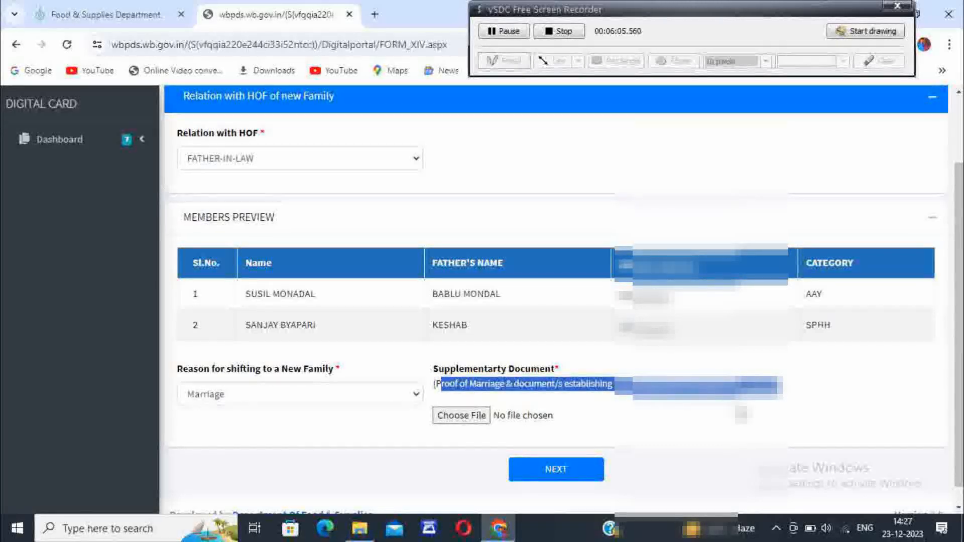
click(741, 413)
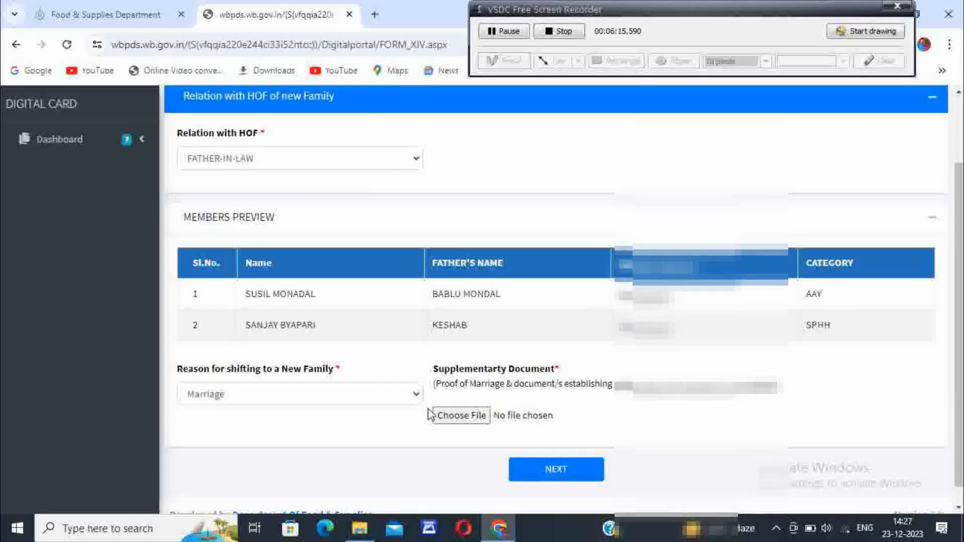
click(472, 416)
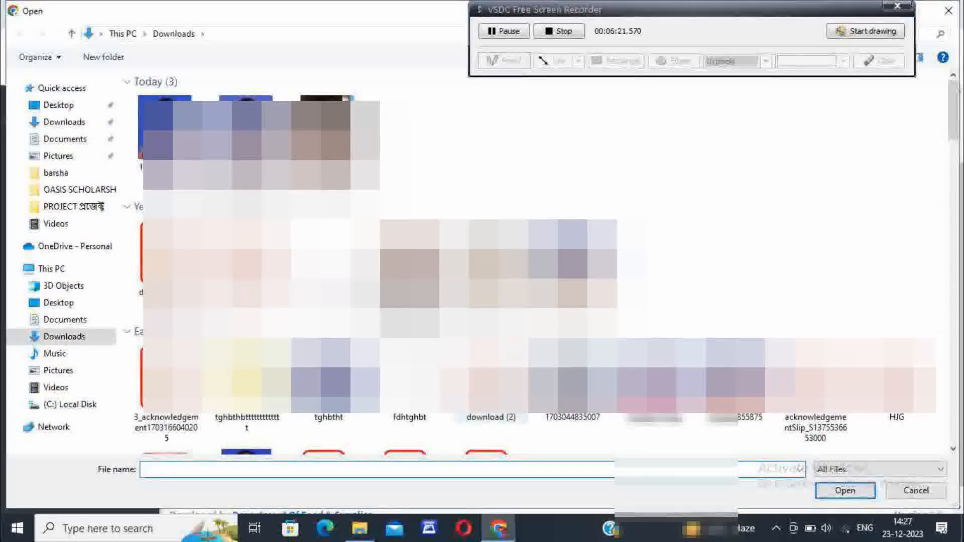
click(409, 391)
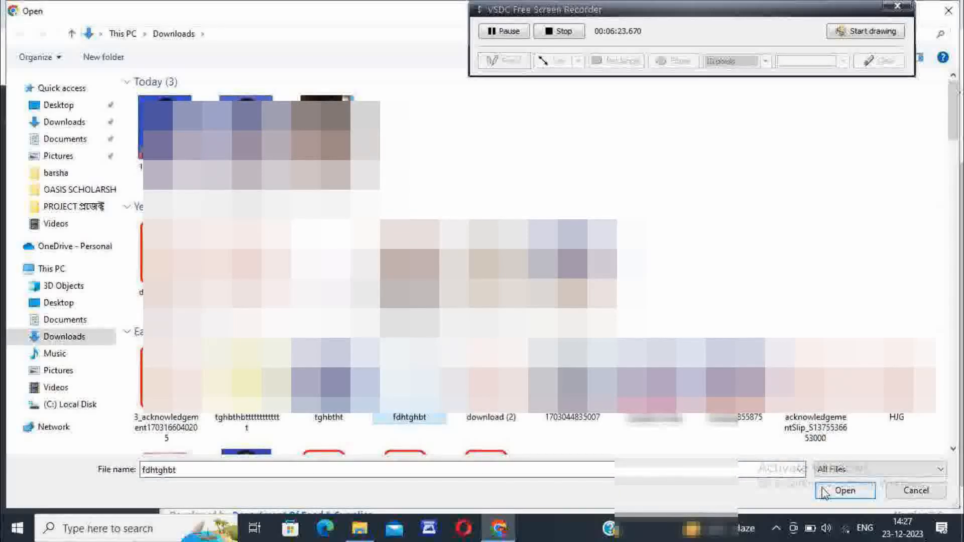
click(844, 490)
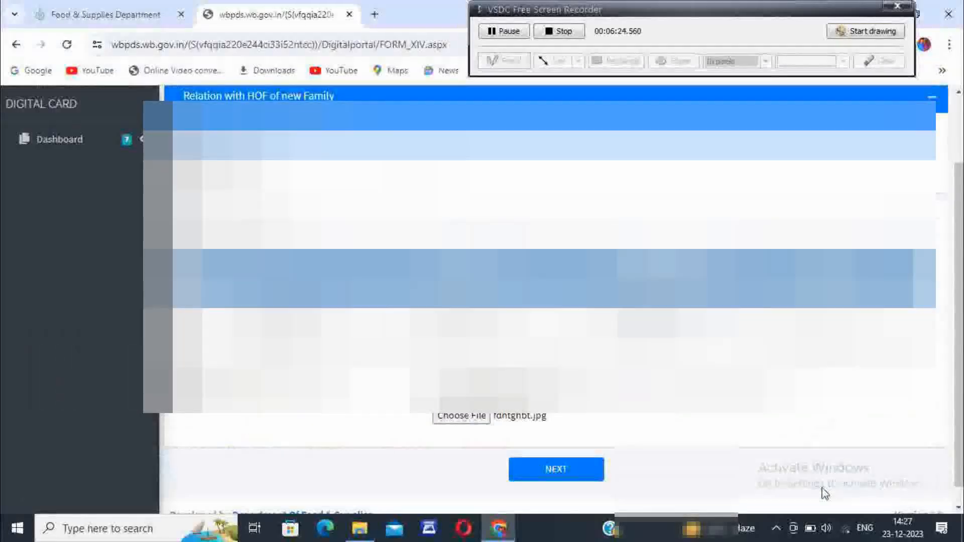
click(567, 485)
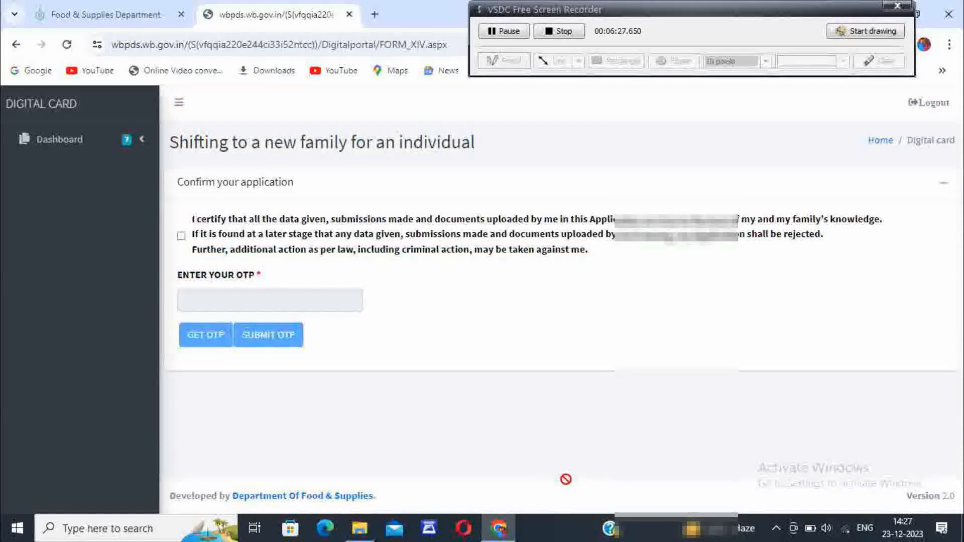
Certify the application data, then request the OTP and submit the application with that verification code
click(181, 236)
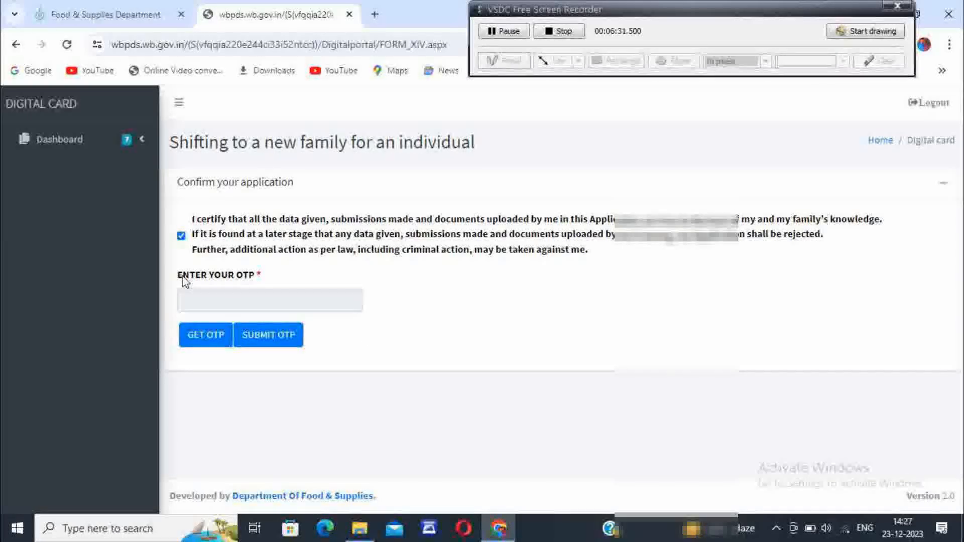
click(204, 333)
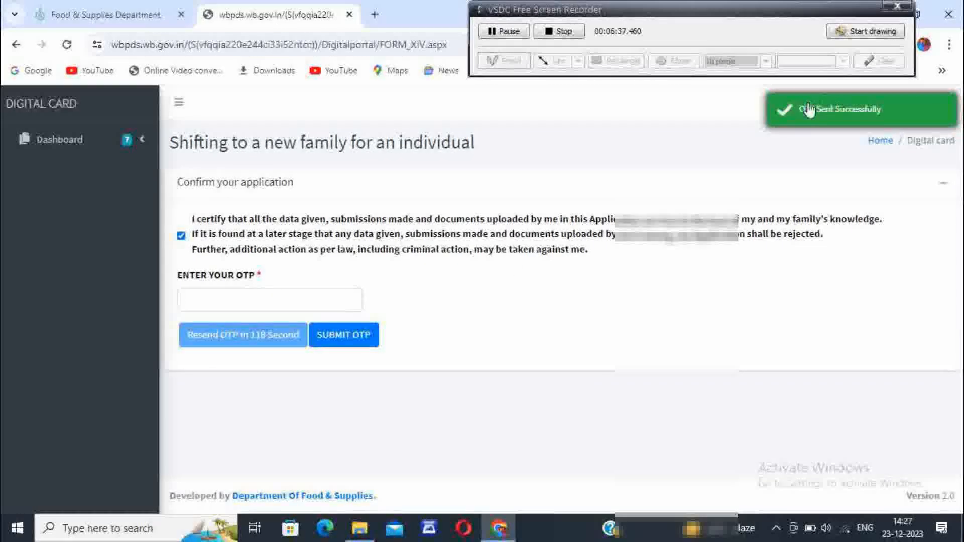
click(308, 303)
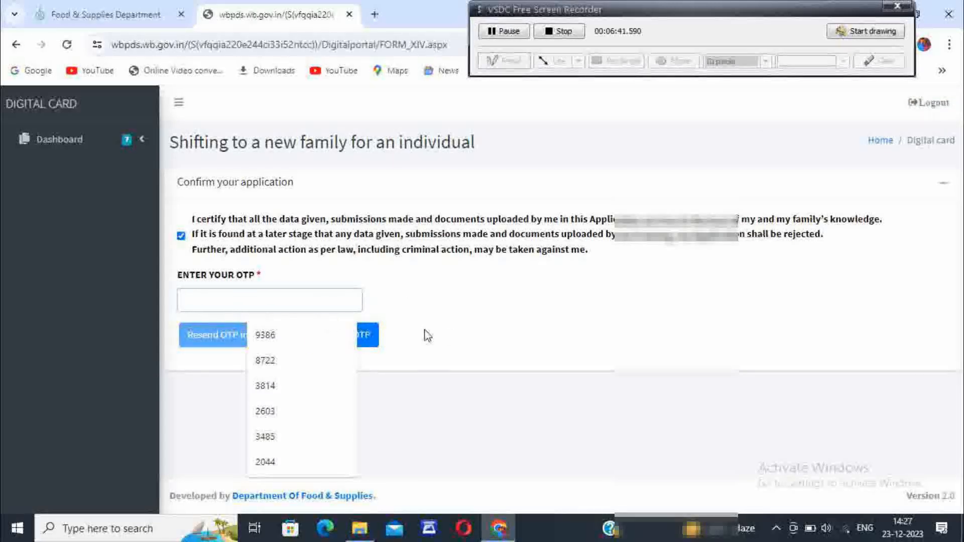
click(450, 332)
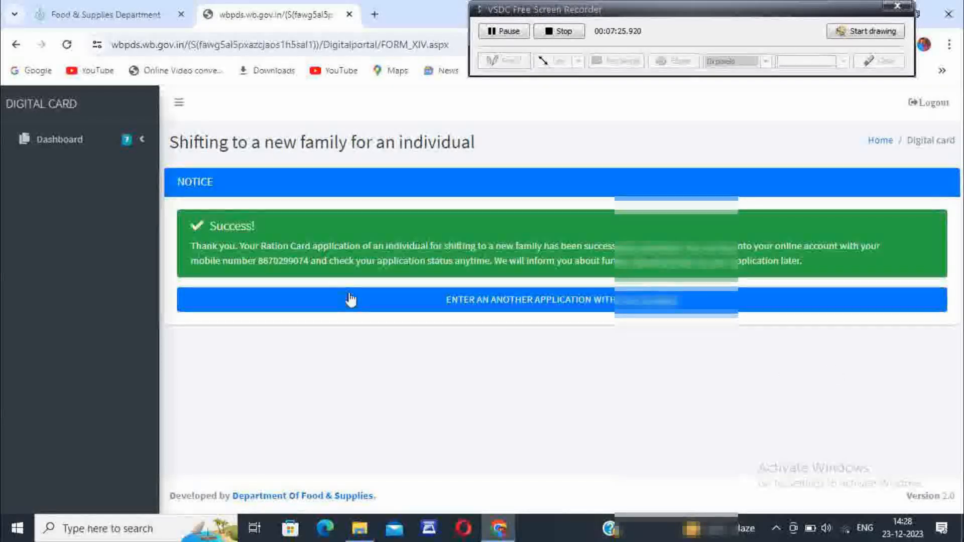
drag(203, 225, 305, 262)
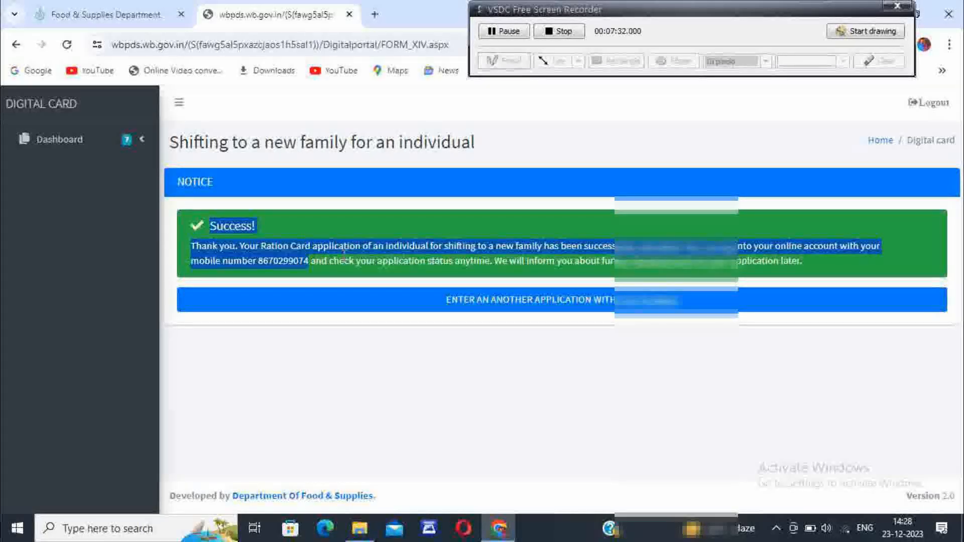
click(309, 251)
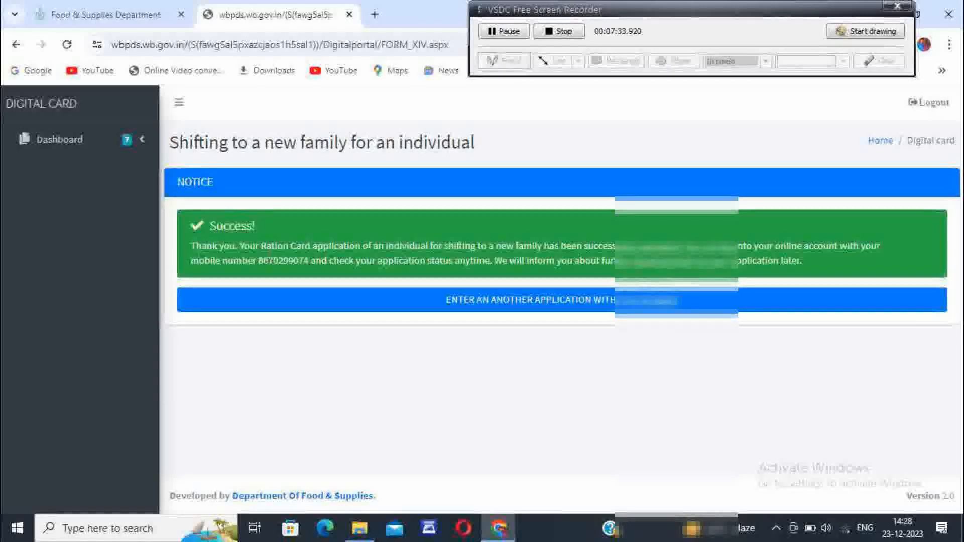
Return to the Food & Supplies portal, open the ration card application status check and choose Form-XIV as the form type
click(83, 8)
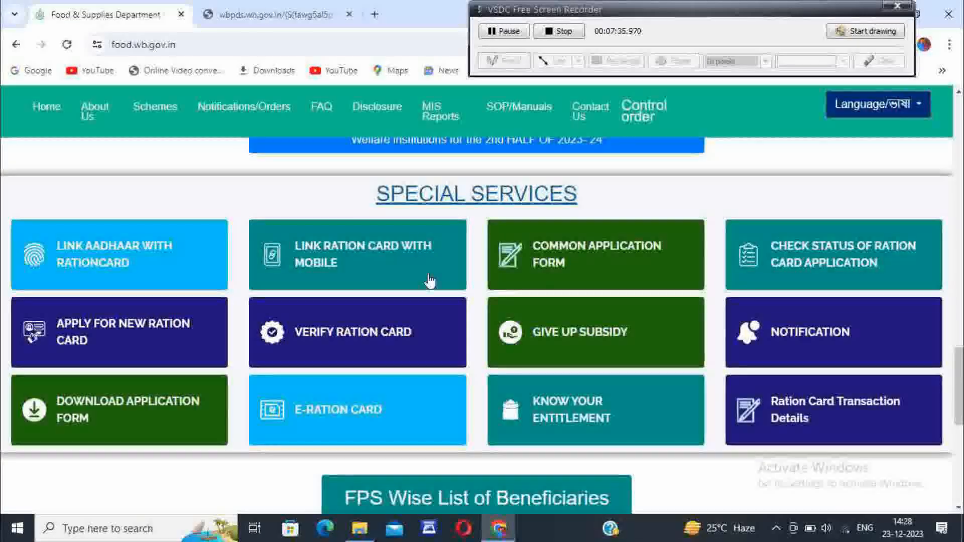
click(824, 269)
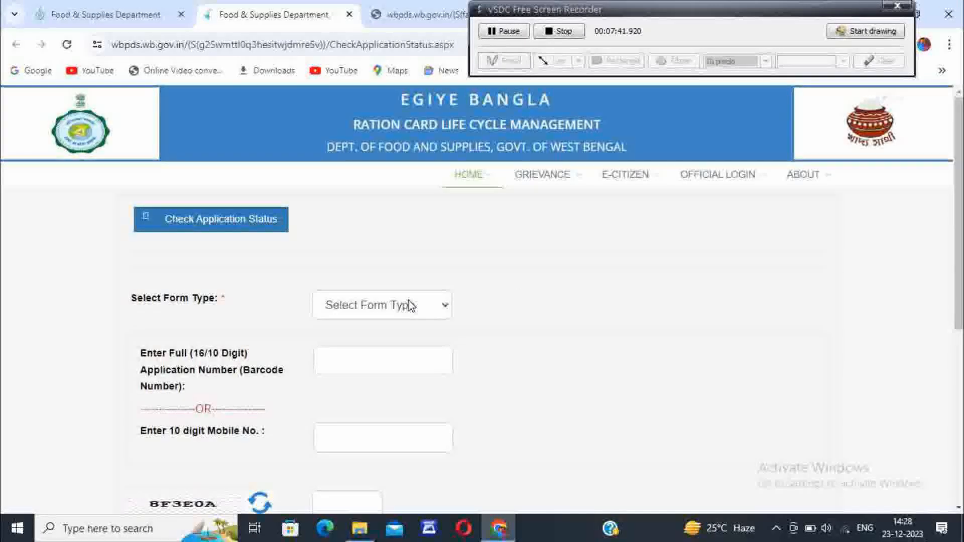
click(410, 305)
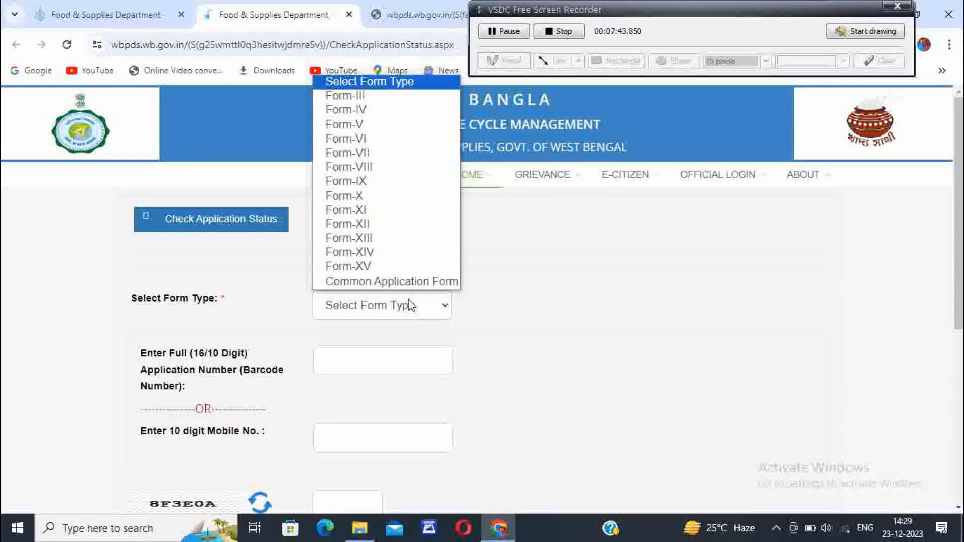
click(370, 254)
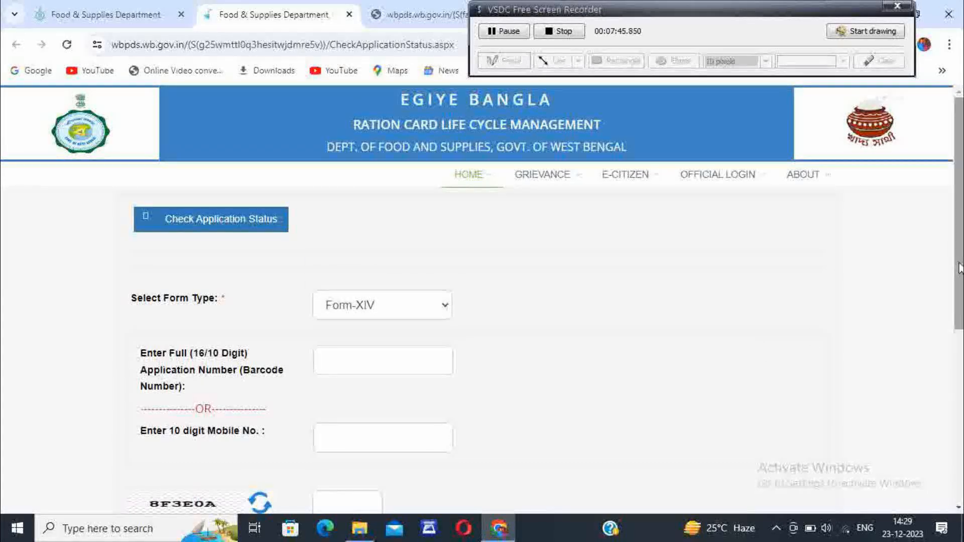
Enter the applicant's mobile number and the captcha shown, then search for the submitted Form-XIV applications
scroll(376, 258, down, 3)
drag(958, 293, 958, 317)
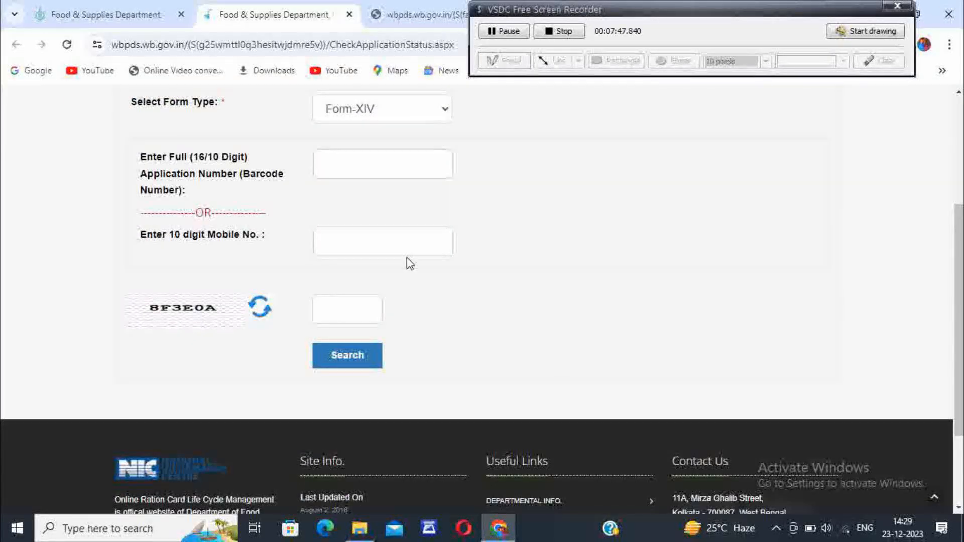
click(368, 306)
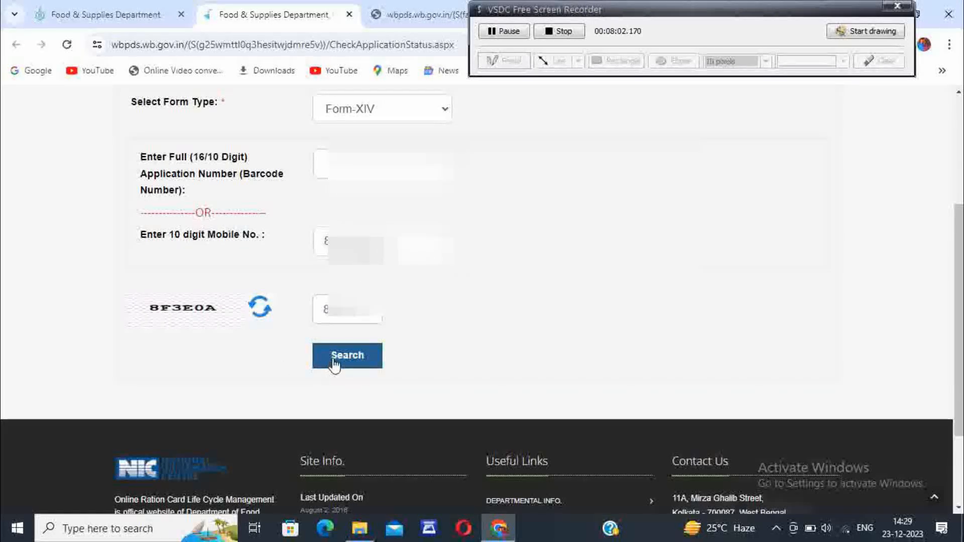
click(333, 365)
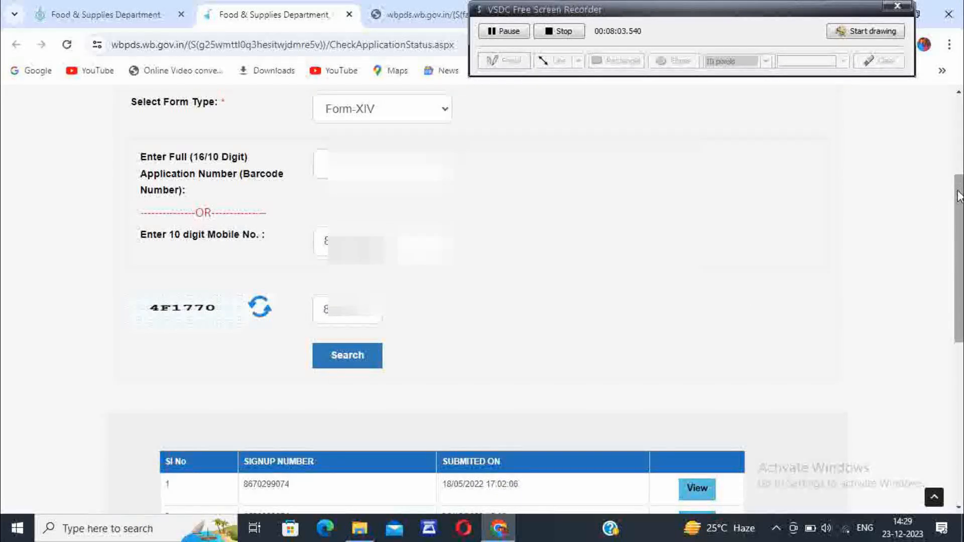
Open the application submitted on 18/05/2022 and examine its processing stages in the status history
drag(958, 196, 958, 269)
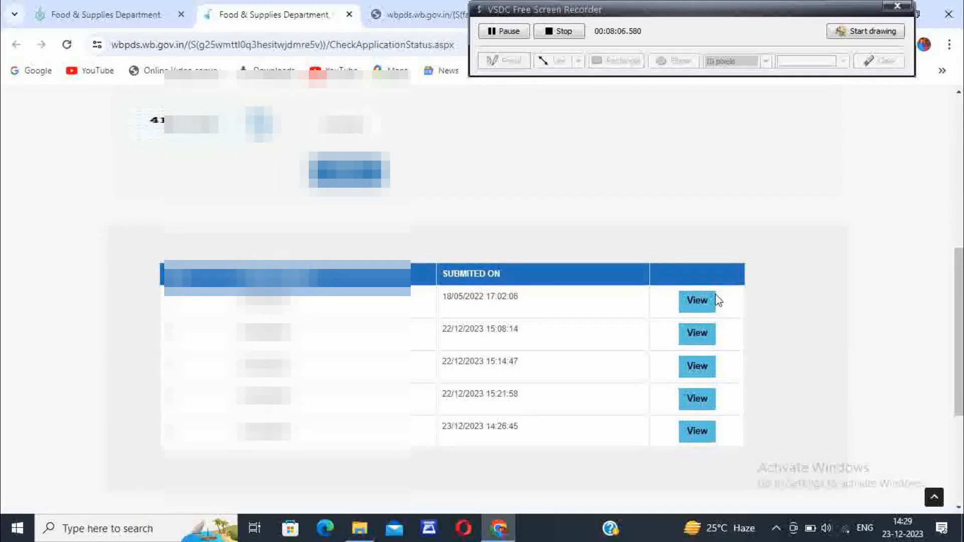
click(695, 307)
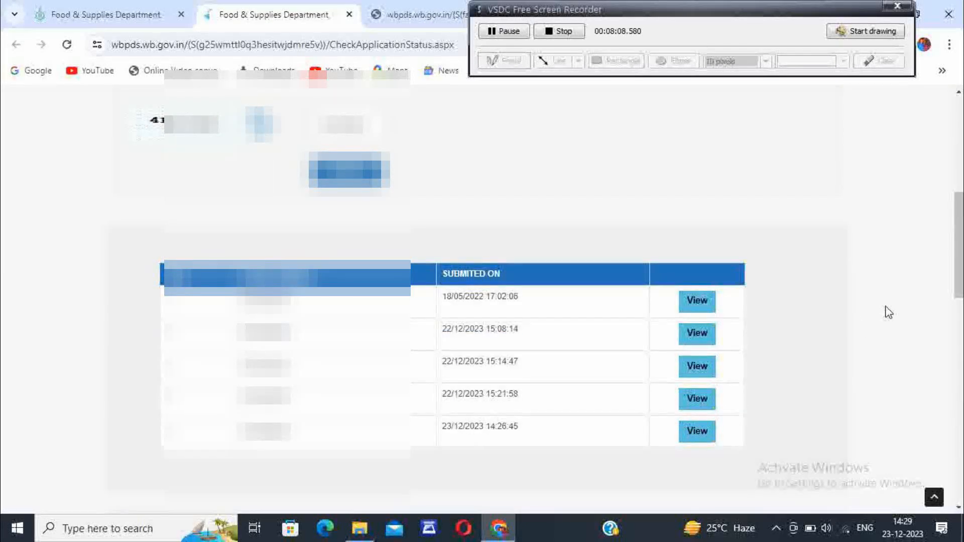
drag(957, 244, 954, 357)
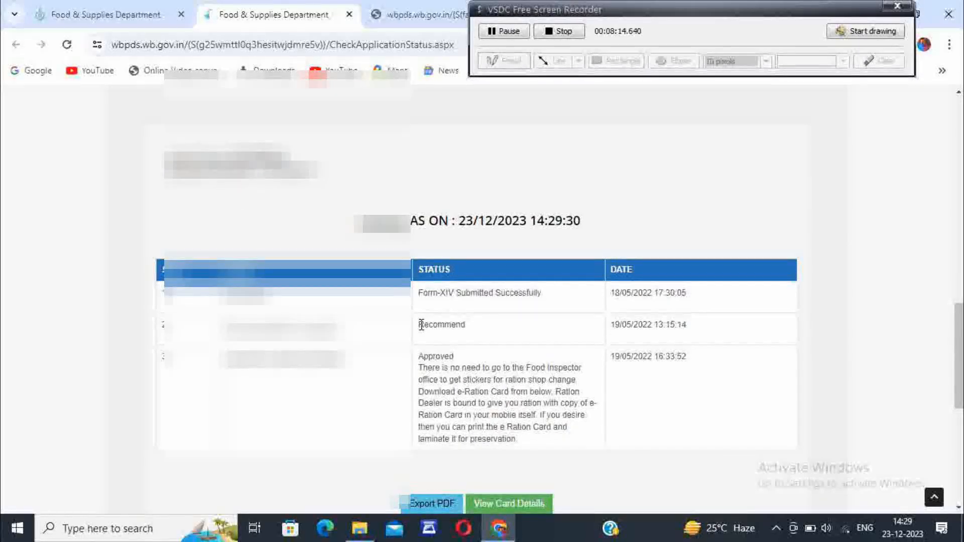
drag(420, 325, 456, 327)
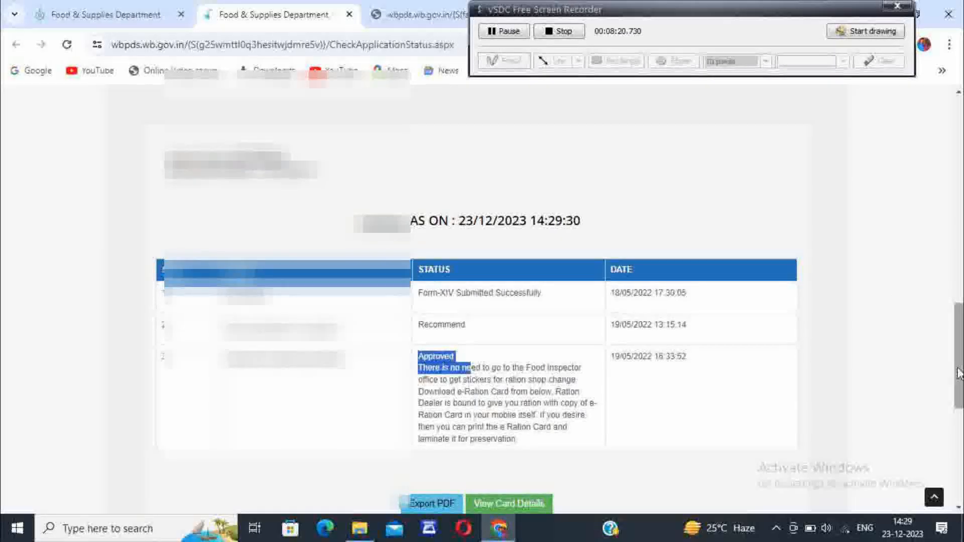
Show the card details for the 18/05/2022 application and examine the ration card category, the ration shop entry and the e-ration card download
scroll(955, 371, down, 4)
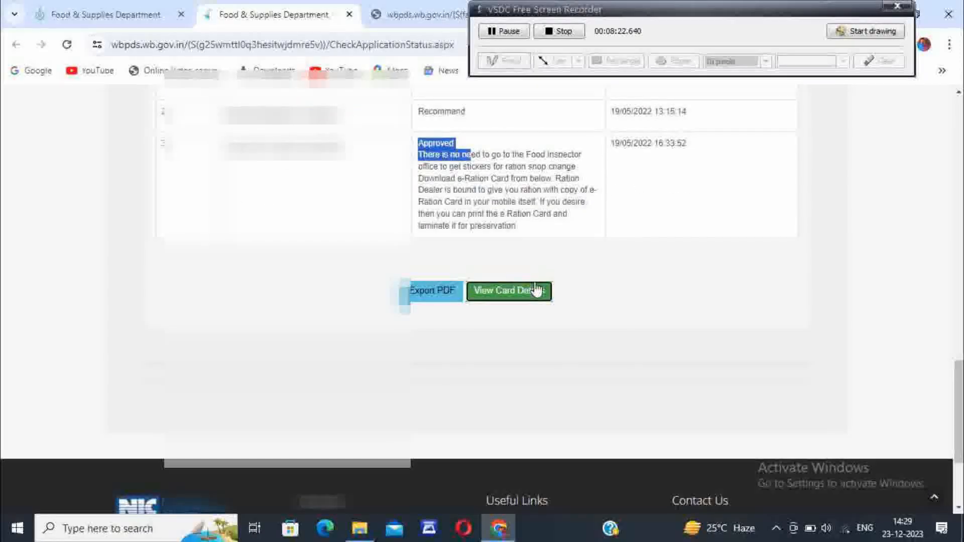
click(536, 289)
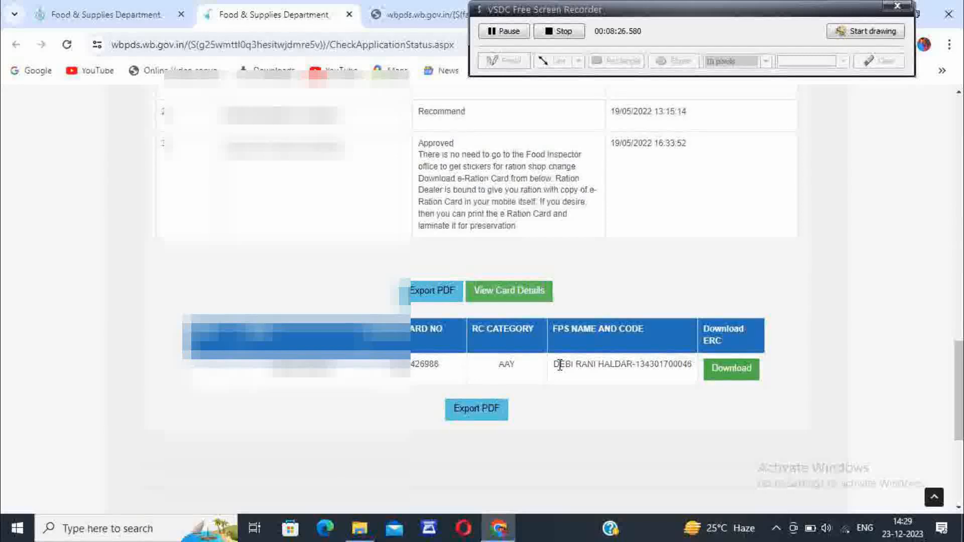
drag(607, 368, 610, 366)
drag(961, 381, 952, 214)
drag(952, 153, 954, 131)
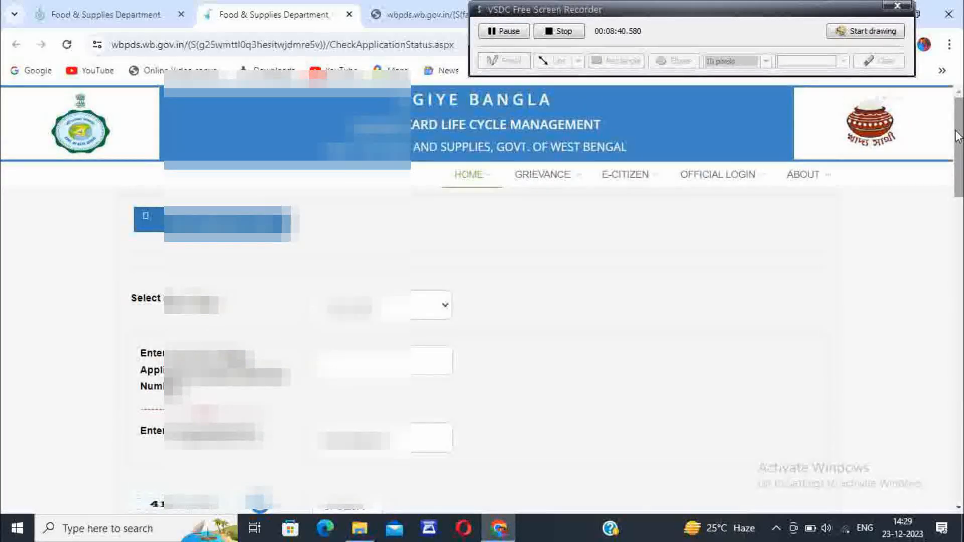